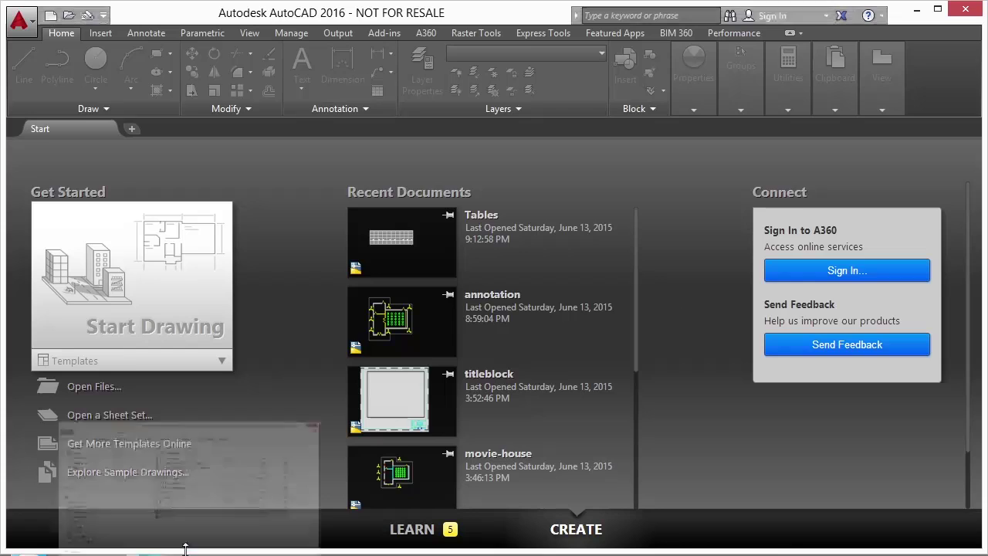
- Minimize the project folder window to reveal AutoCAD's Start page with recent drawings
{"action": "key", "text": "alt+Tab"}
{"action": "left_click", "coordinate": [878, 48]}
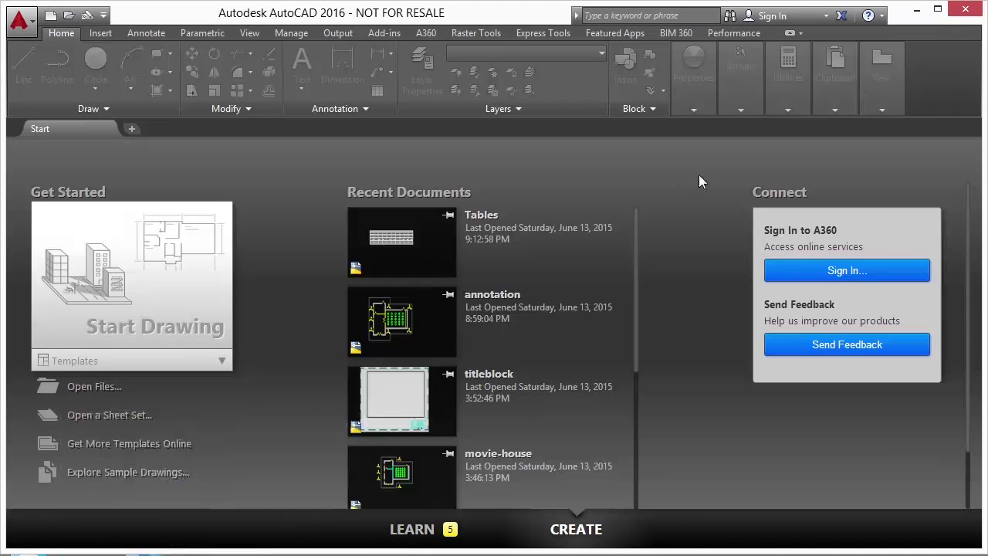
- Open the Tables drawing from Recent Documents
{"action": "left_click", "coordinate": [474, 229]}
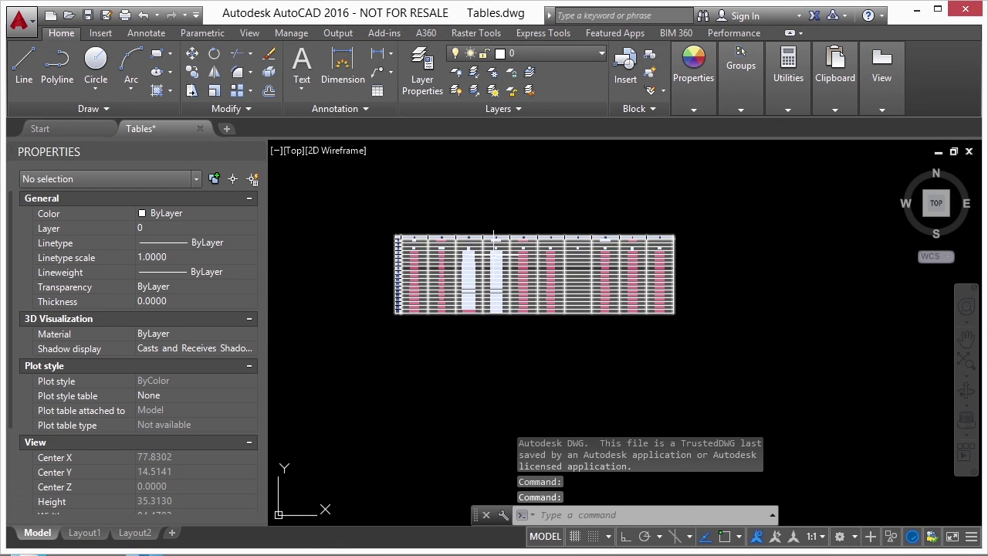
{"action": "scroll", "coordinate": [492, 253], "scroll_direction": "up", "scroll_amount": 4}
{"action": "scroll", "coordinate": [436, 277], "scroll_direction": "down", "scroll_amount": 2}
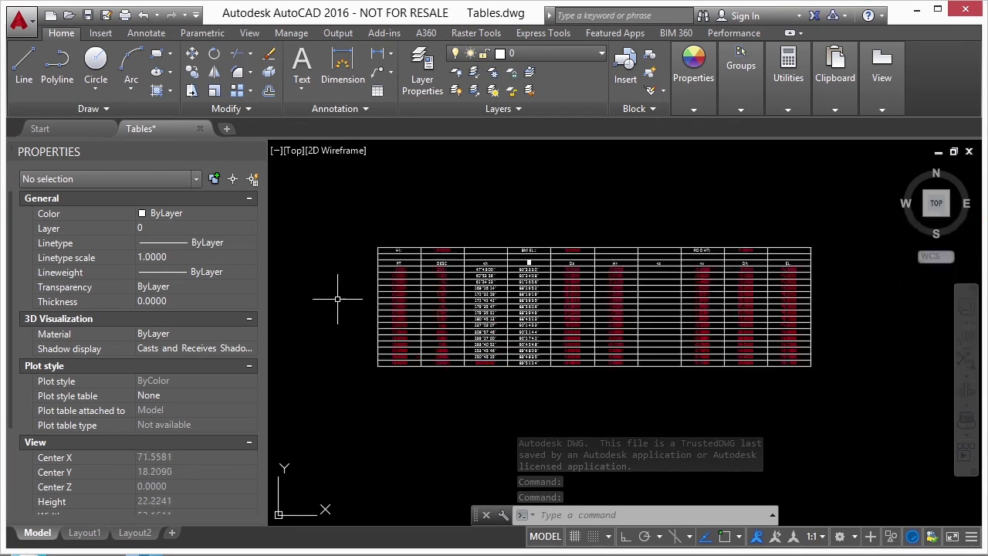
{"action": "scroll", "coordinate": [338, 298], "scroll_direction": "down", "scroll_amount": 4}
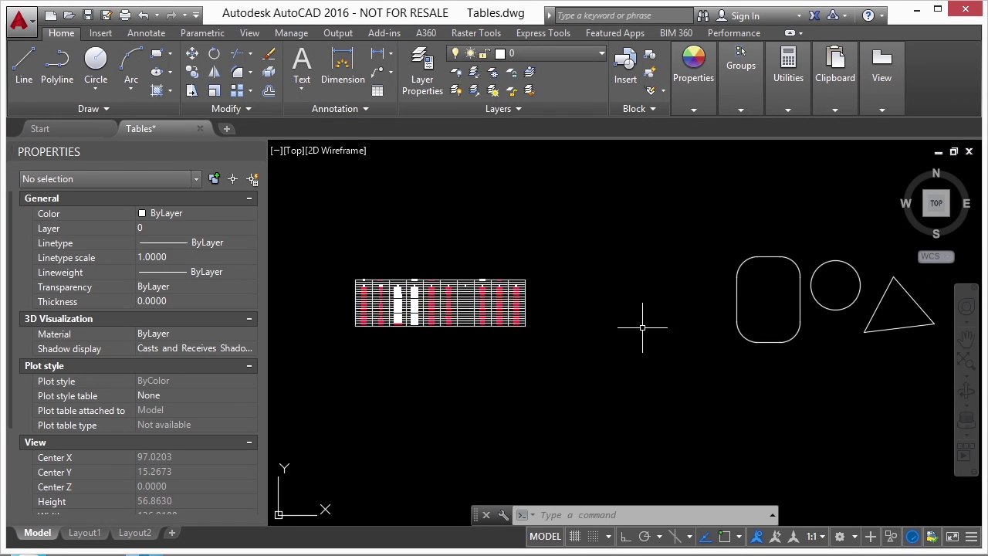
- Zoom and pan around the survey table and nearby shapes, ending with the whole table centred
{"action": "middle_click_drag", "start_coordinate": [642, 327], "coordinate": [546, 319]}
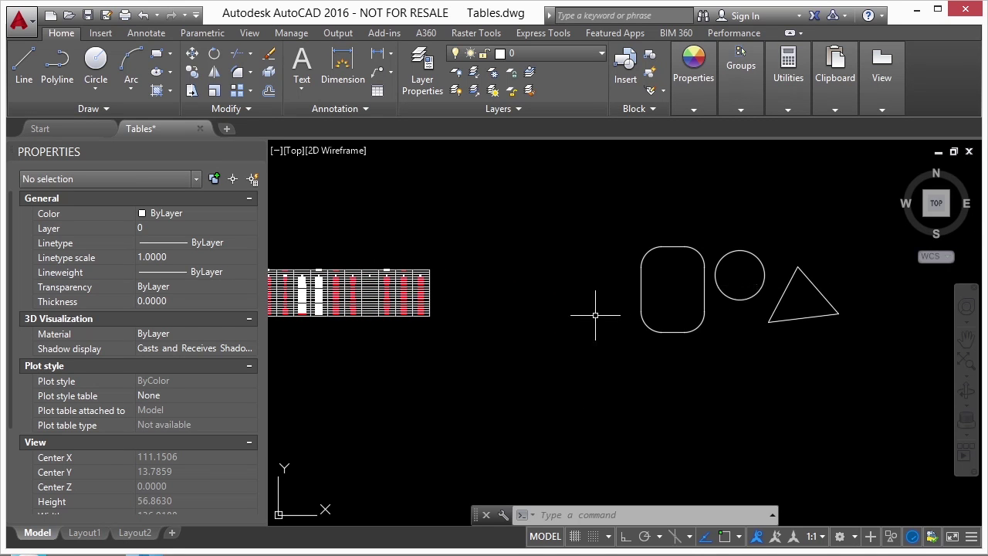
{"action": "middle_click_drag", "start_coordinate": [609, 289], "coordinate": [728, 247]}
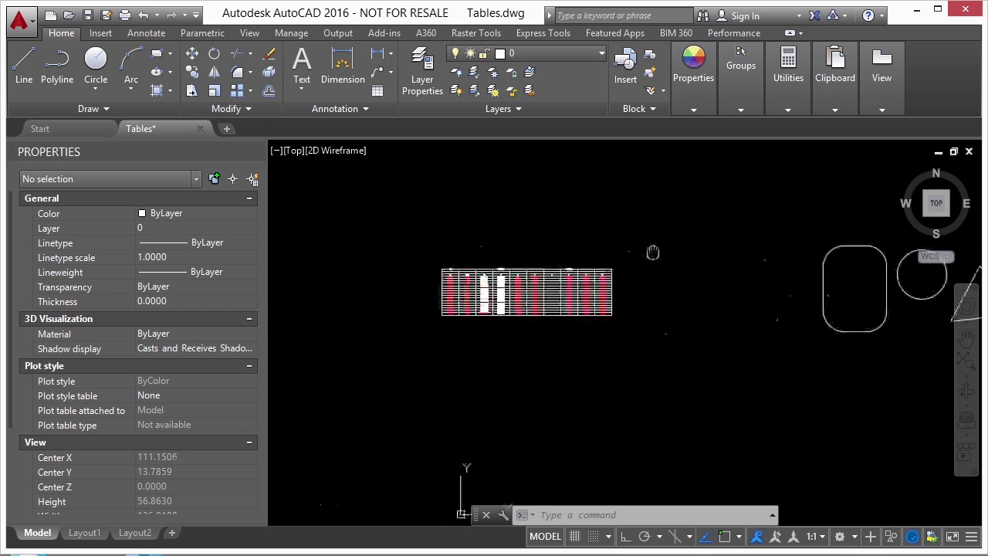
{"action": "scroll", "coordinate": [451, 285], "scroll_direction": "up", "scroll_amount": 5}
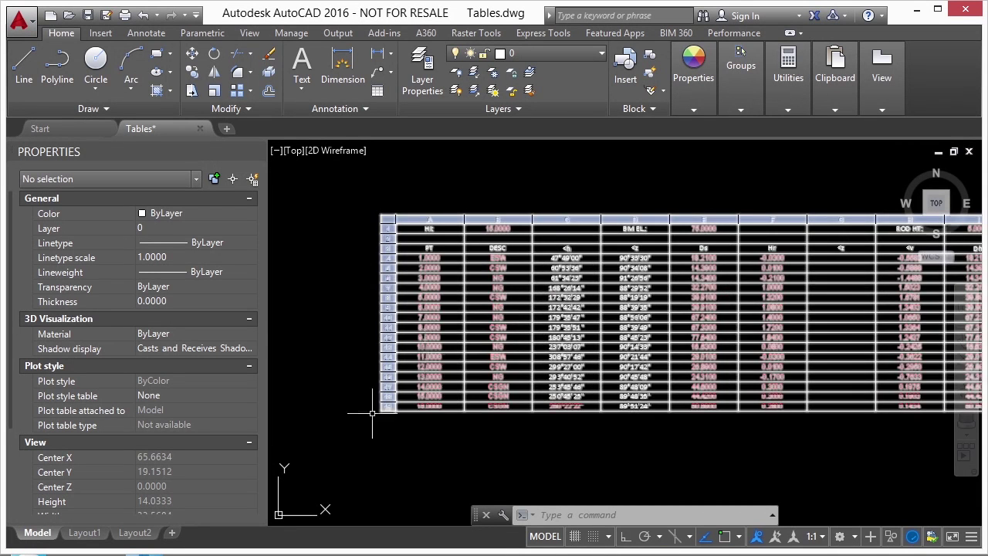
{"action": "scroll", "coordinate": [381, 265], "scroll_direction": "up", "scroll_amount": 3}
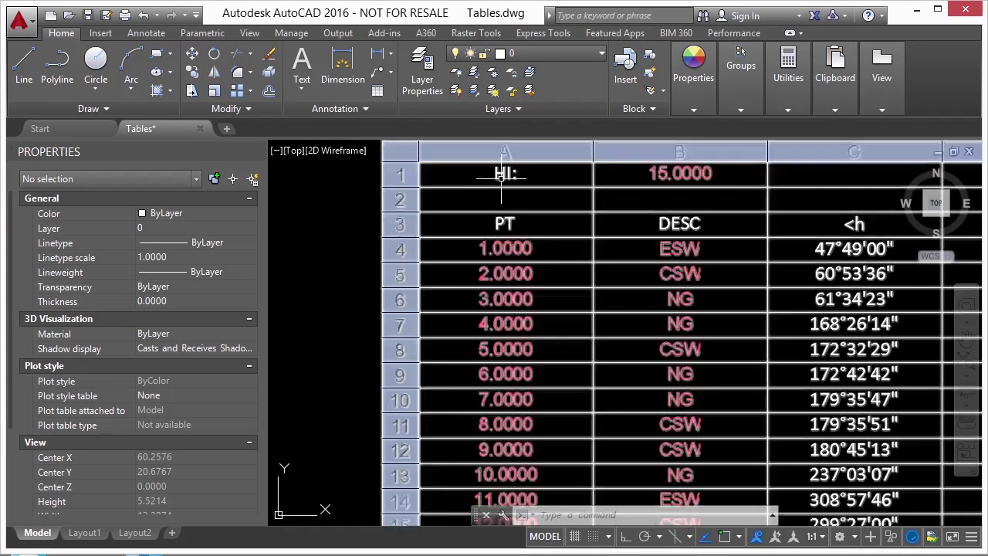
{"action": "scroll", "coordinate": [386, 209], "scroll_direction": "down", "scroll_amount": 3}
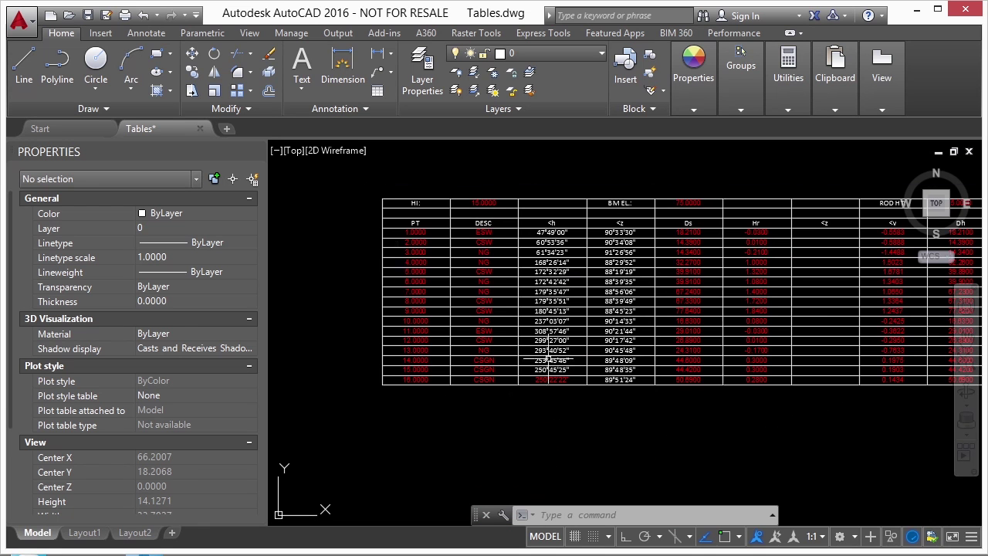
{"action": "scroll", "coordinate": [376, 226], "scroll_direction": "up", "scroll_amount": 3}
{"action": "middle_click_drag", "start_coordinate": [739, 209], "coordinate": [386, 215]}
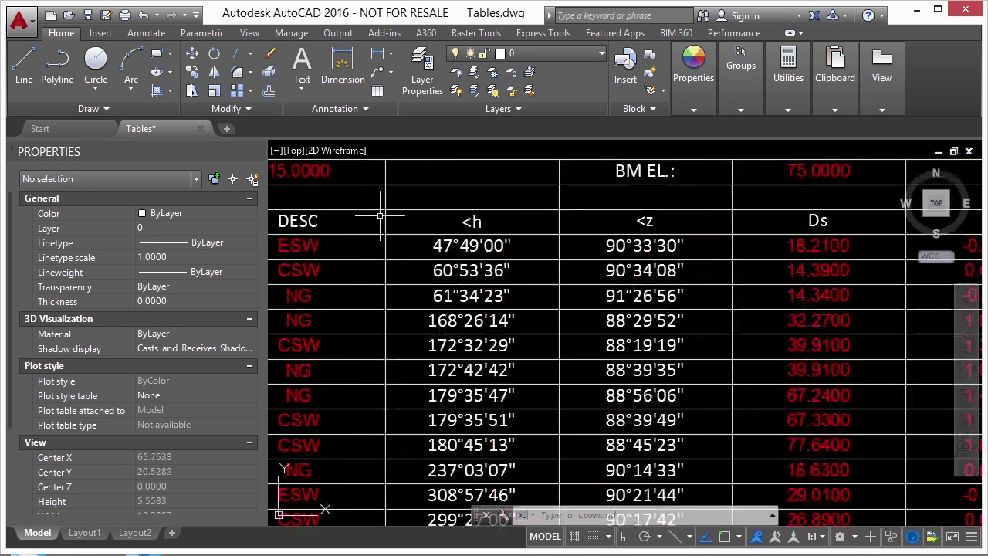
{"action": "scroll", "coordinate": [385, 214], "scroll_direction": "down", "scroll_amount": 2}
{"action": "scroll", "coordinate": [540, 186], "scroll_direction": "down", "scroll_amount": 4}
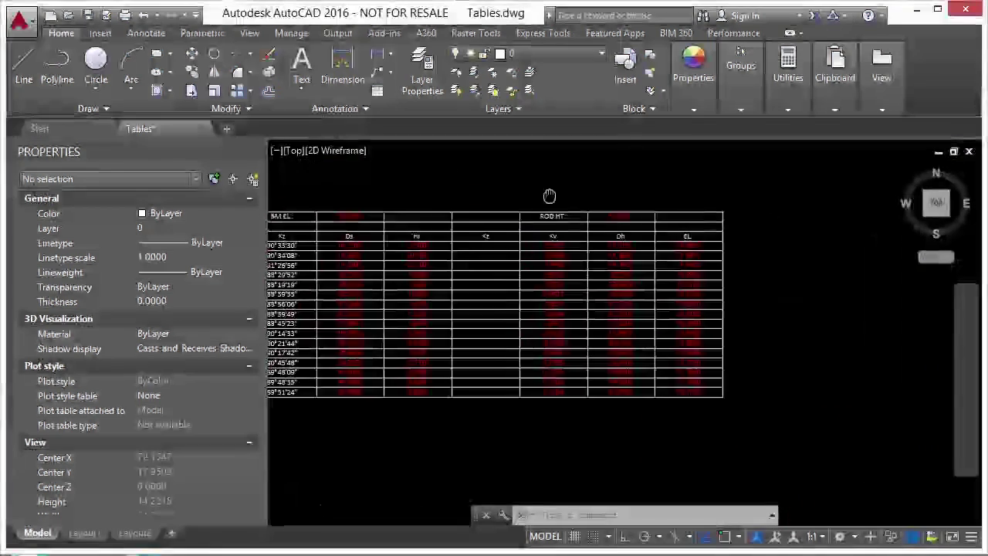
{"action": "scroll", "coordinate": [571, 208], "scroll_direction": "up", "scroll_amount": 6}
{"action": "scroll", "coordinate": [776, 203], "scroll_direction": "down", "scroll_amount": 4}
{"action": "scroll", "coordinate": [615, 232], "scroll_direction": "down", "scroll_amount": 2}
{"action": "middle_click_drag", "start_coordinate": [591, 180], "coordinate": [577, 198]}
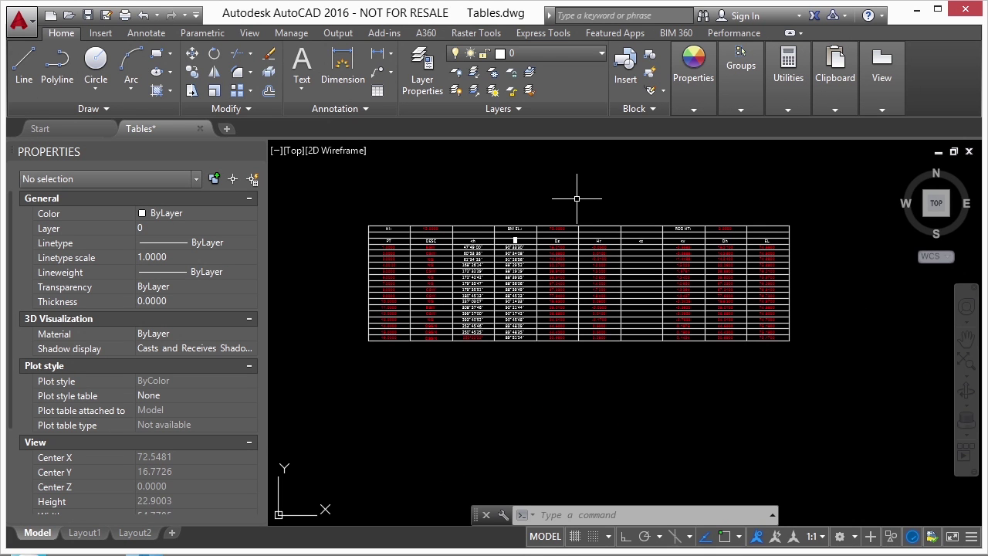
- Select the survey table's PT header cell A3 and show its Cell Locking choices
{"action": "left_click", "coordinate": [519, 212]}
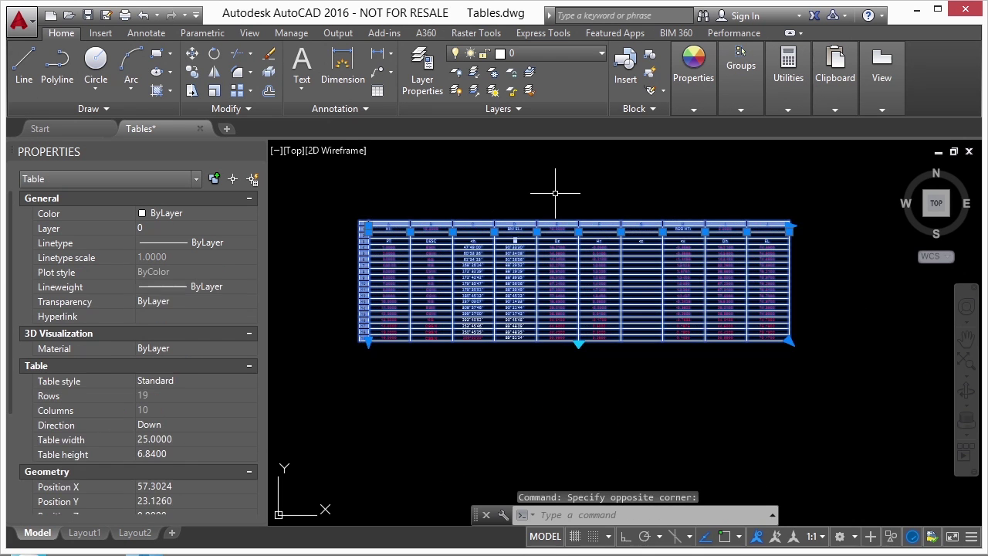
{"action": "scroll", "coordinate": [429, 216], "scroll_direction": "up", "scroll_amount": 4}
{"action": "left_click", "coordinate": [405, 216]}
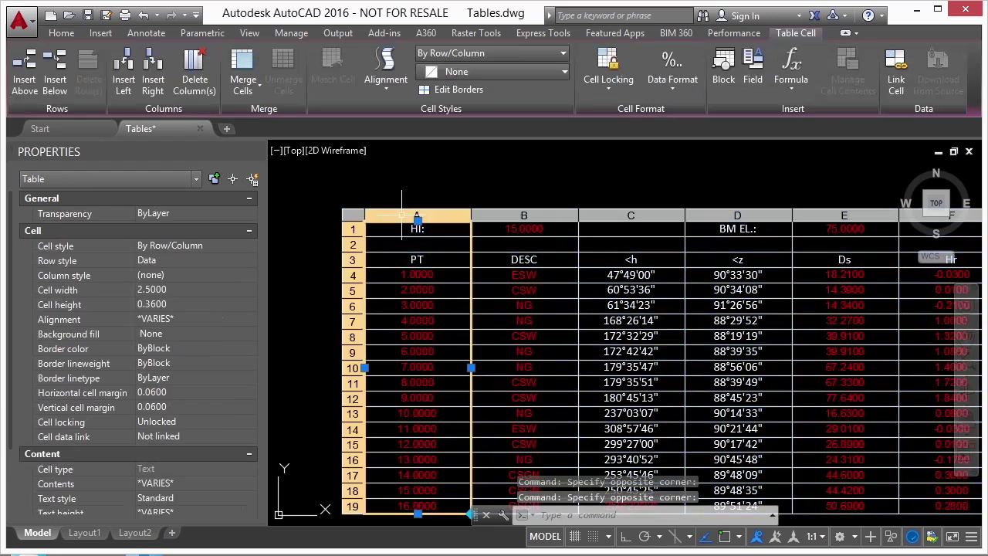
{"action": "left_click", "coordinate": [352, 229]}
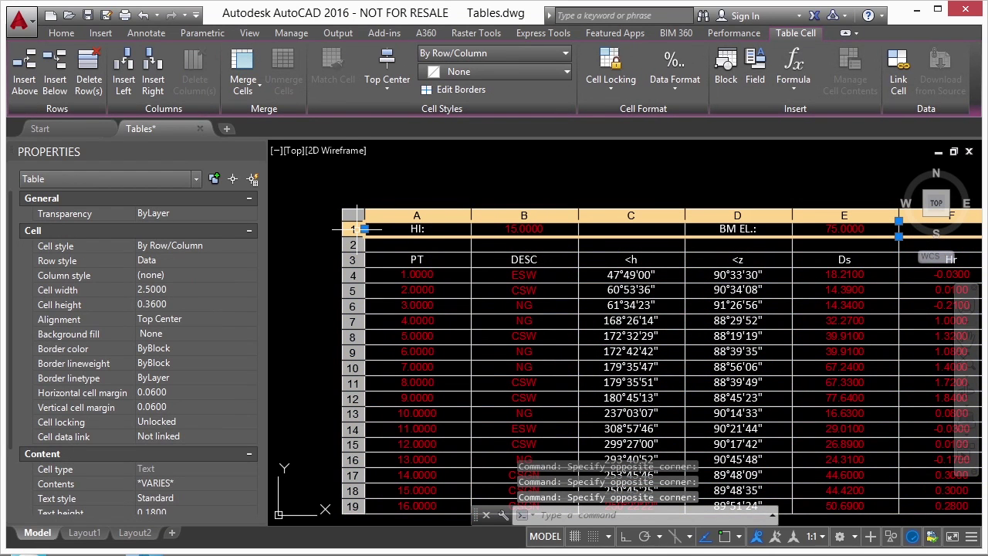
{"action": "left_click", "coordinate": [411, 261]}
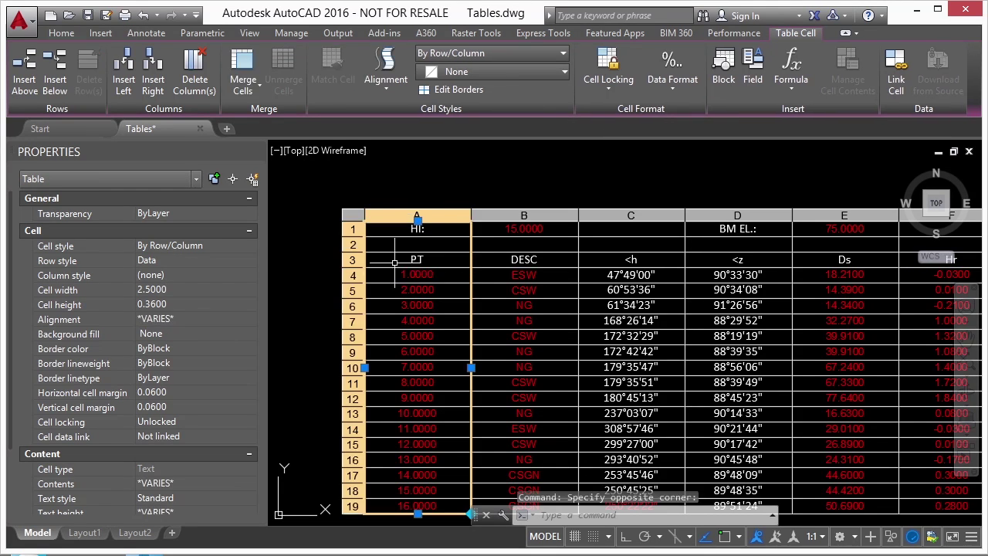
{"action": "left_click", "coordinate": [354, 245]}
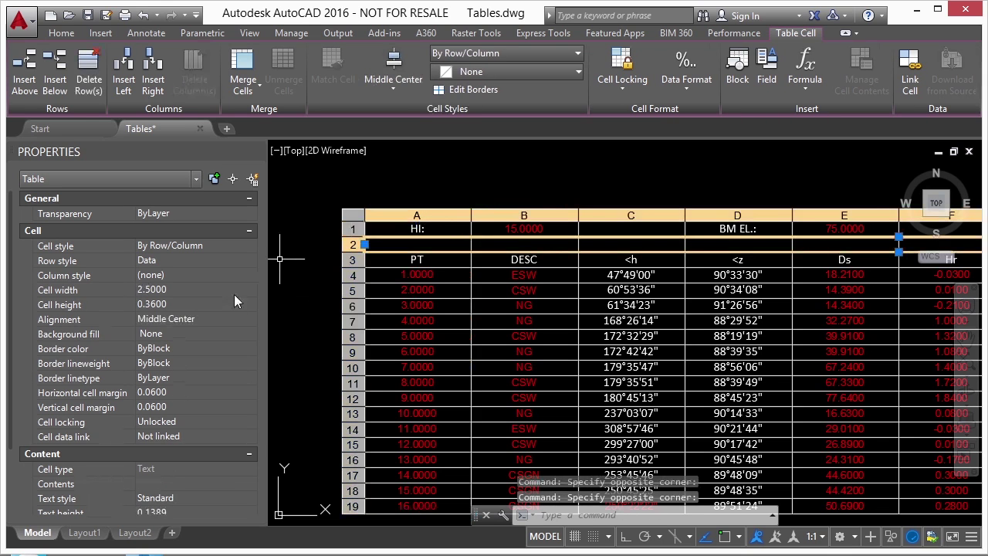
{"action": "left_click", "coordinate": [418, 260]}
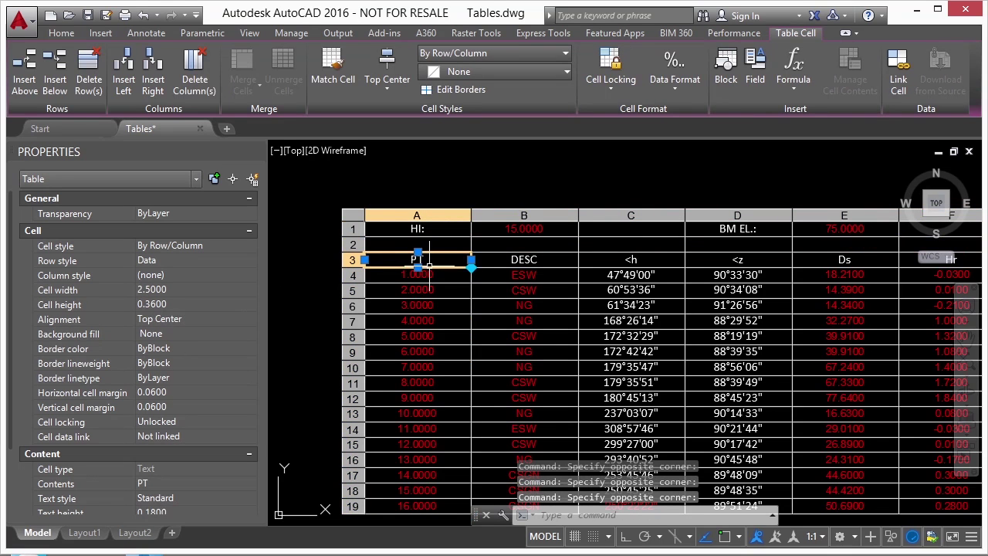
{"action": "left_click", "coordinate": [610, 89]}
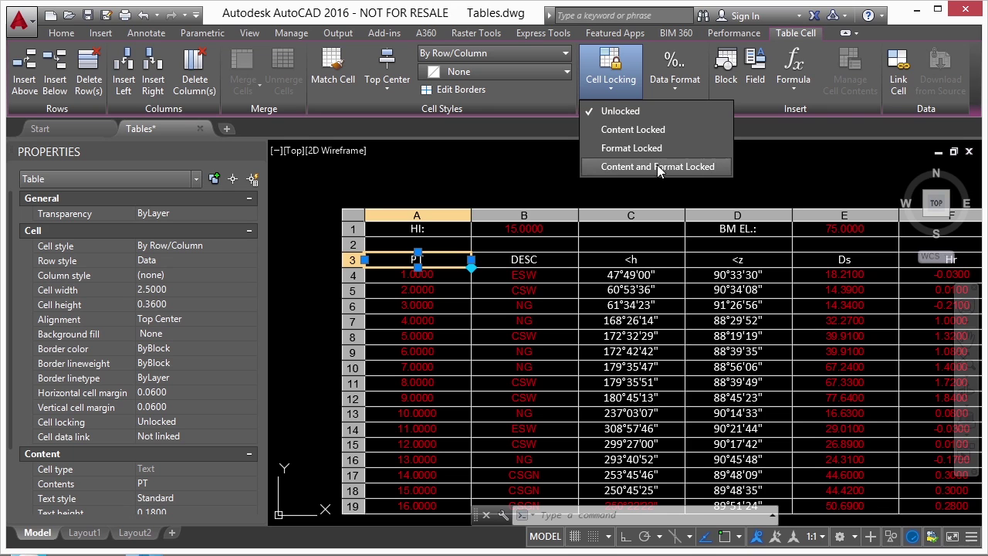
- Leave cell A3 unlocked, then select all of column A
{"action": "left_click", "coordinate": [607, 112]}
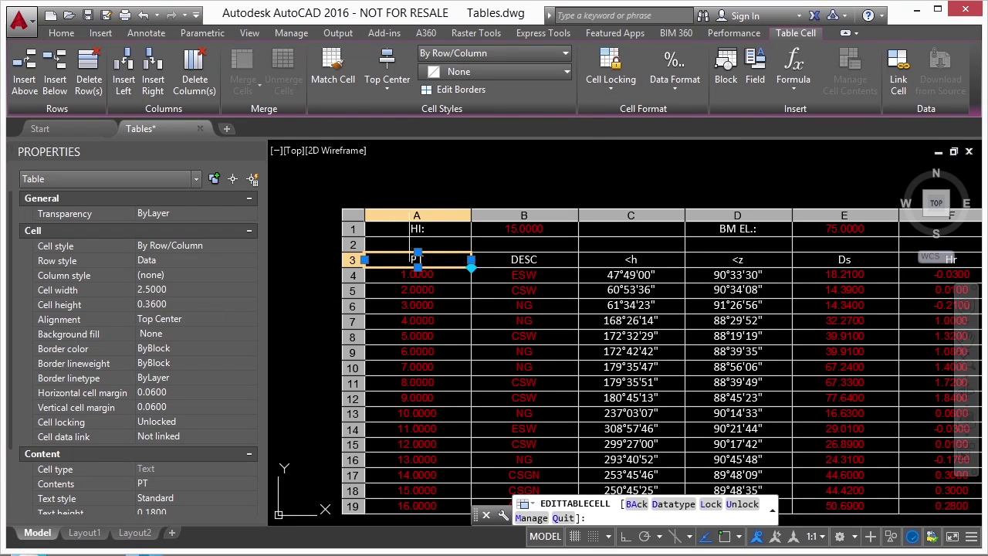
{"action": "key", "text": "Escape"}
{"action": "key", "text": "Escape"}
{"action": "key", "text": "Escape"}
{"action": "left_click", "coordinate": [422, 227]}
{"action": "left_click", "coordinate": [415, 226]}
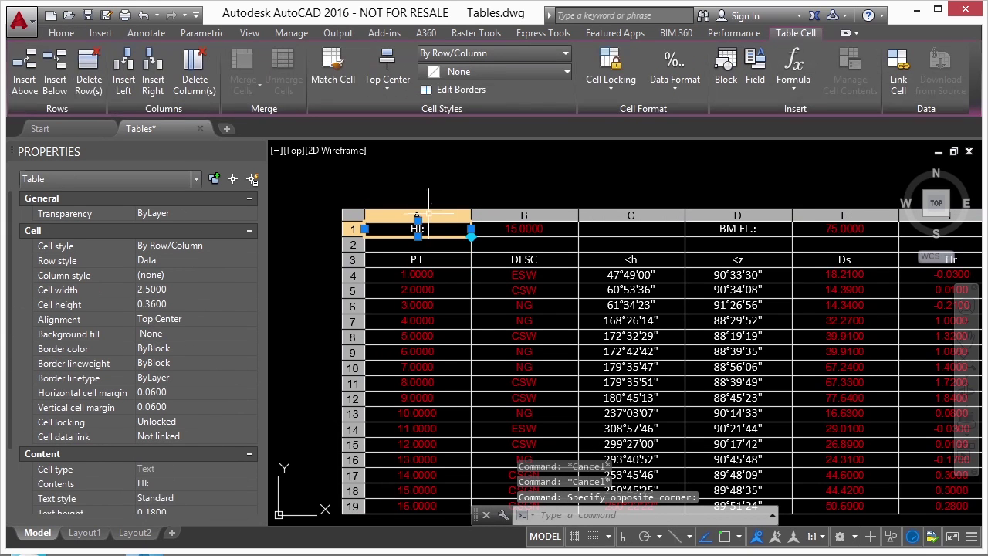
{"action": "left_click", "coordinate": [417, 213]}
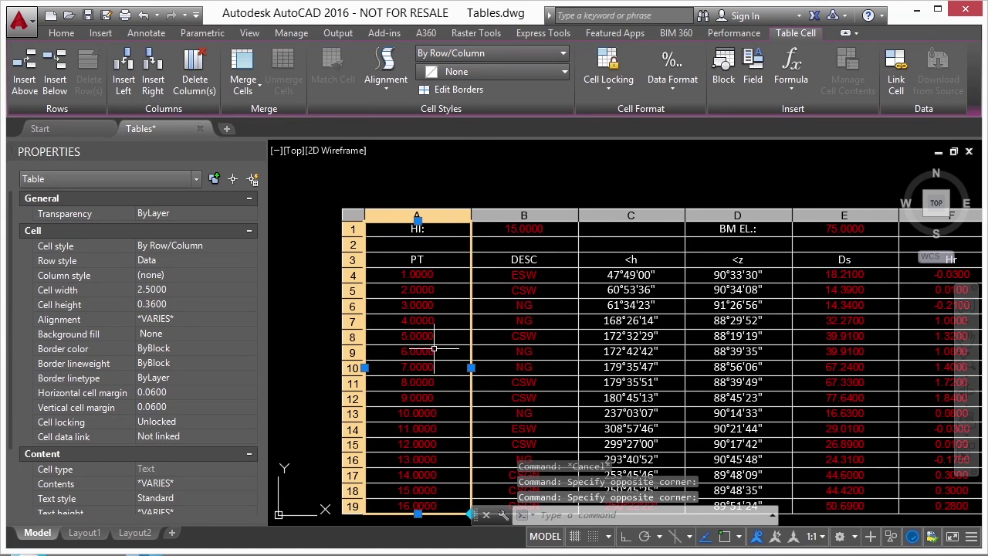
- Set column A's cell alignment to Middle Center after trying Top Left and Middle Right
{"action": "left_click", "coordinate": [386, 77]}
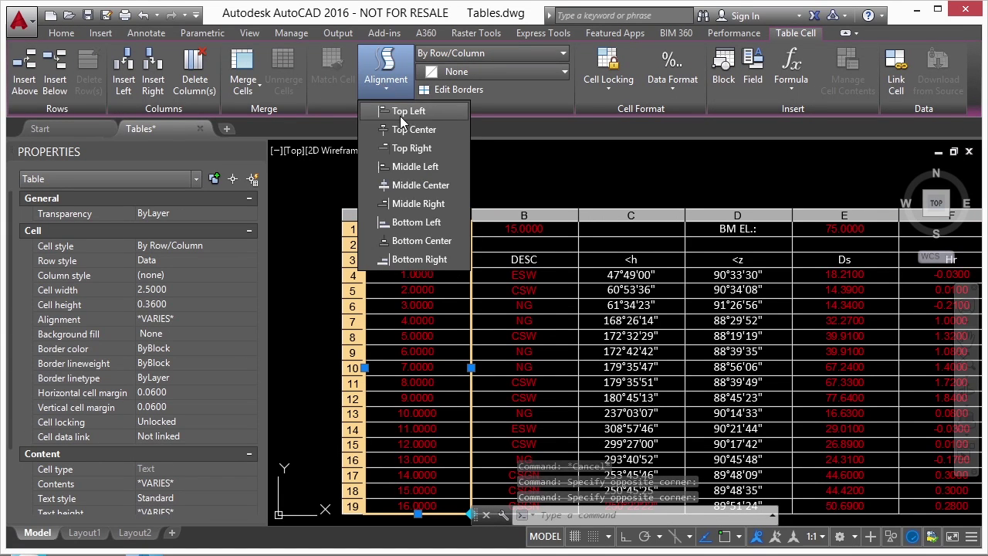
{"action": "left_click", "coordinate": [400, 114]}
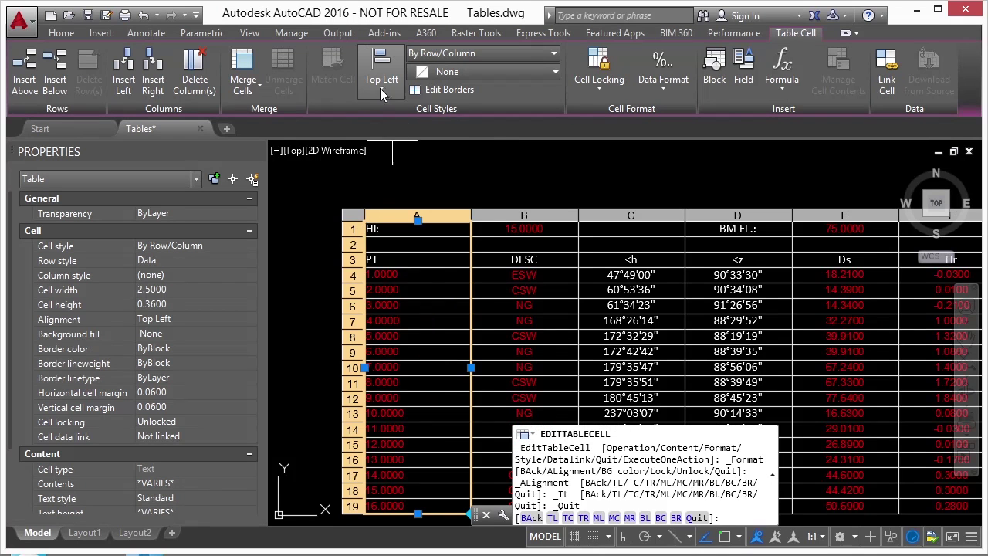
{"action": "left_click", "coordinate": [385, 84]}
{"action": "left_click", "coordinate": [401, 204]}
{"action": "left_click", "coordinate": [390, 77]}
{"action": "left_click", "coordinate": [389, 89]}
{"action": "left_click", "coordinate": [390, 78]}
{"action": "left_click", "coordinate": [405, 189]}
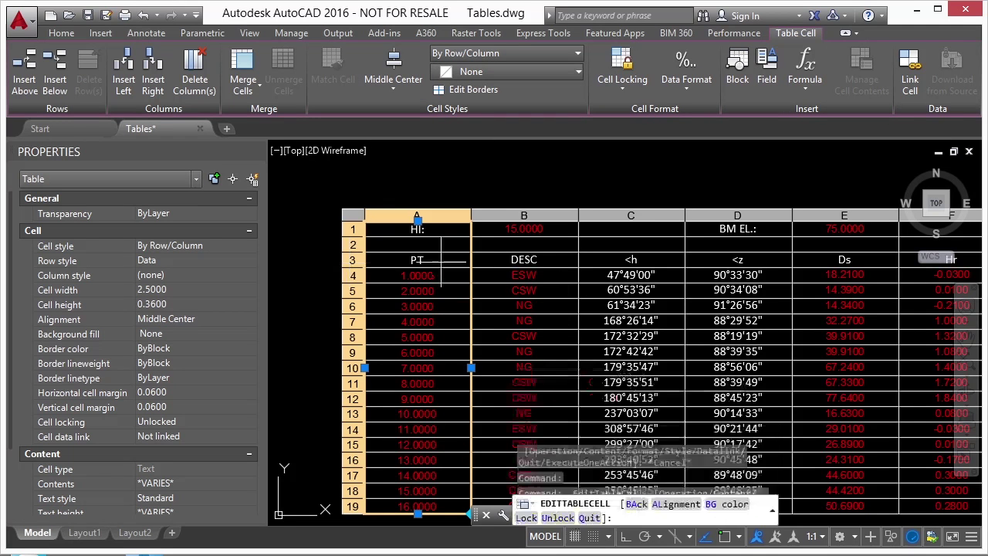
- Select the whole survey table and set its Color property to Yellow
{"action": "key", "text": "Escape"}
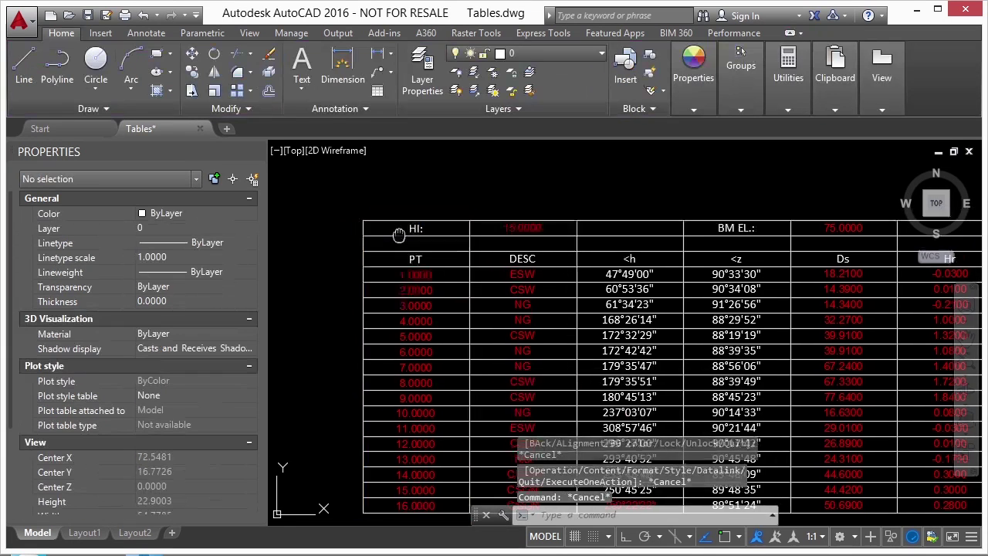
{"action": "middle_click_drag", "start_coordinate": [345, 248], "coordinate": [331, 206]}
{"action": "left_click", "coordinate": [380, 195]}
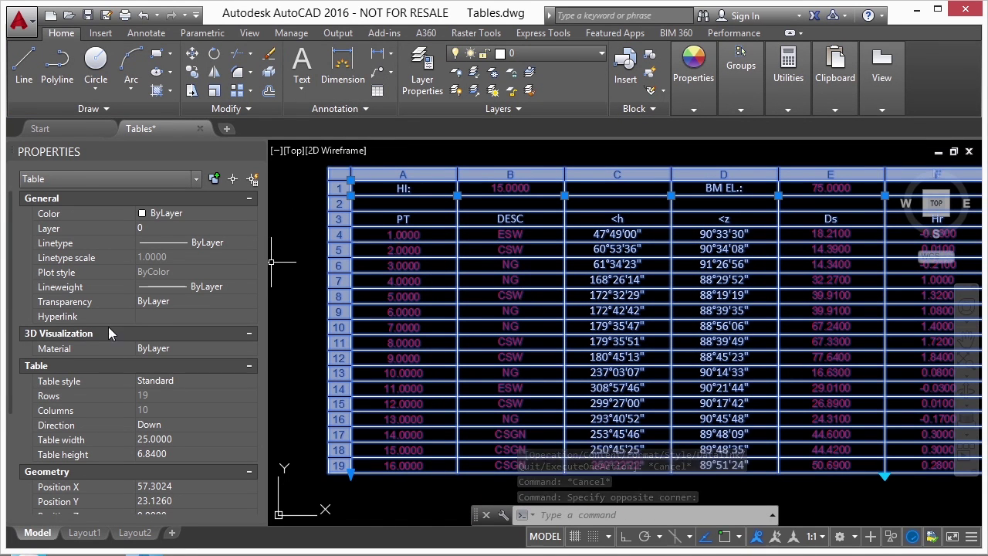
{"action": "scroll", "coordinate": [4, 370], "scroll_direction": "down", "scroll_amount": 3}
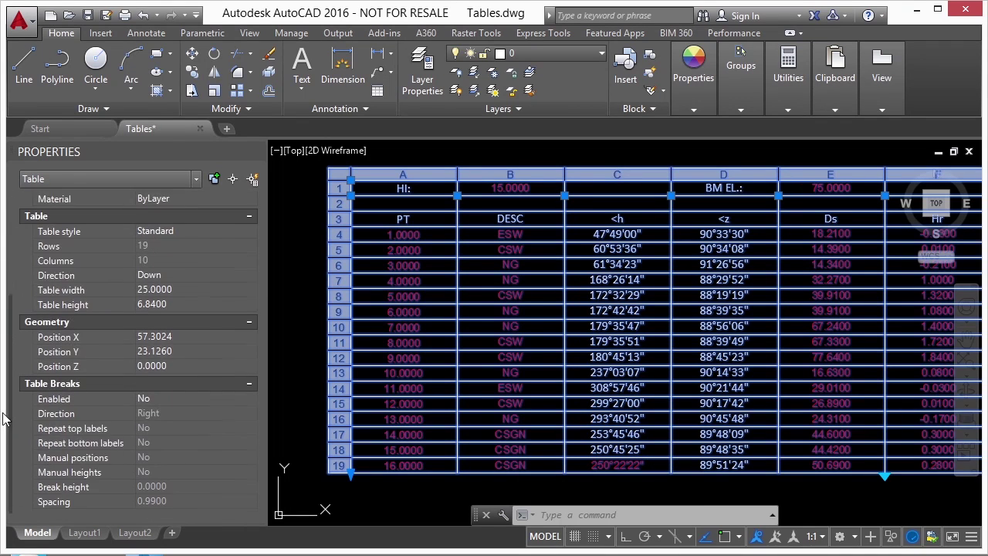
{"action": "scroll", "coordinate": [13, 257], "scroll_direction": "up", "scroll_amount": 3}
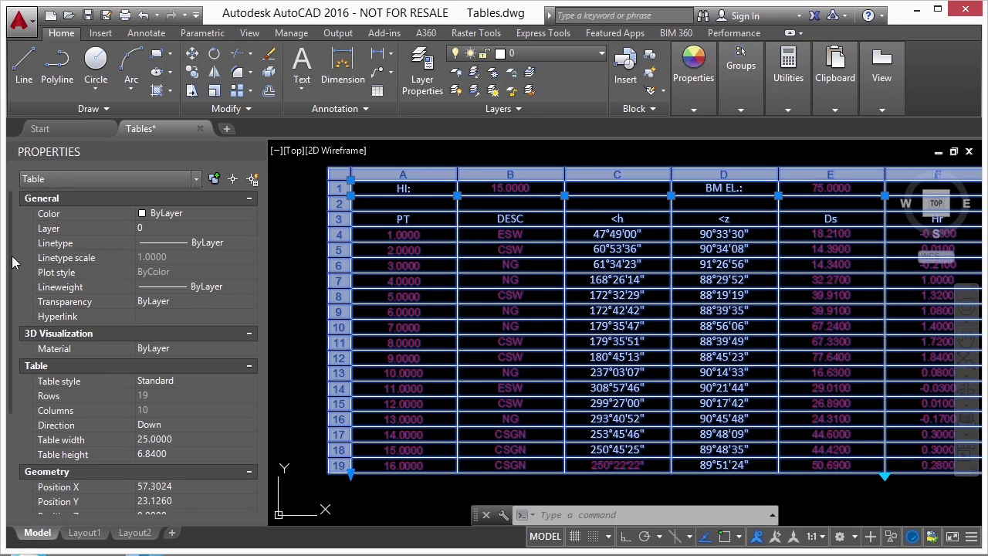
{"action": "left_click", "coordinate": [197, 213]}
{"action": "left_click", "coordinate": [198, 213]}
{"action": "left_click", "coordinate": [170, 262]}
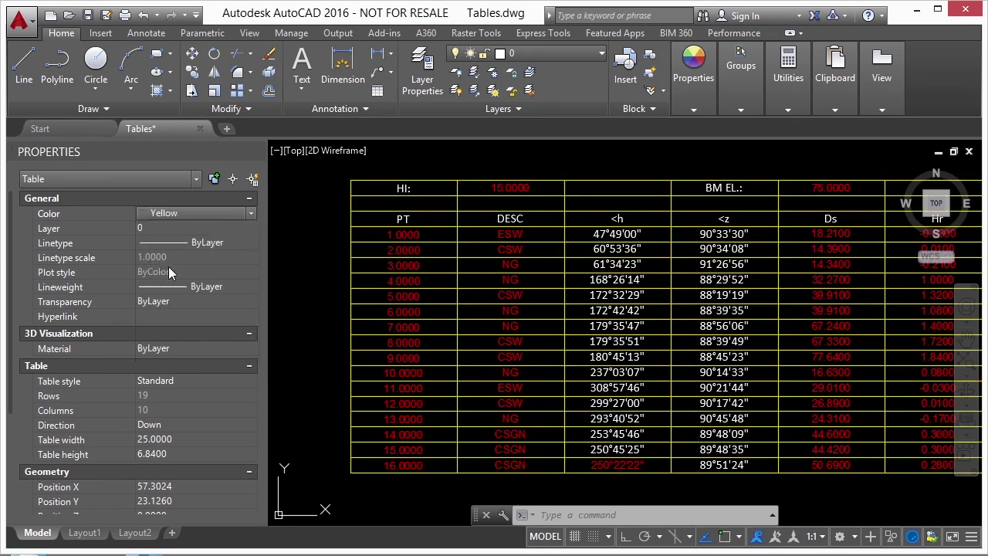
{"action": "scroll", "coordinate": [8, 344], "scroll_direction": "down", "scroll_amount": 4}
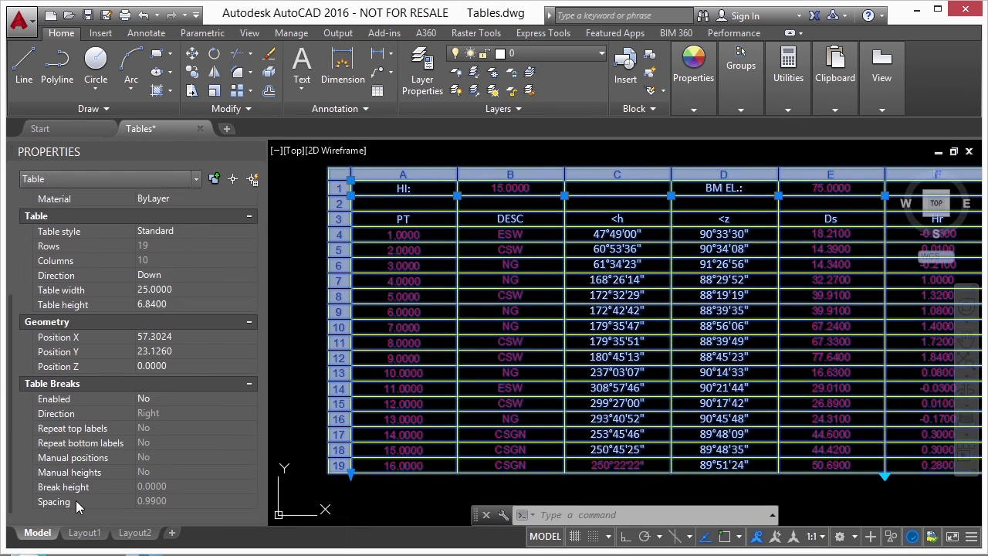
{"action": "scroll", "coordinate": [14, 400], "scroll_direction": "up", "scroll_amount": 4}
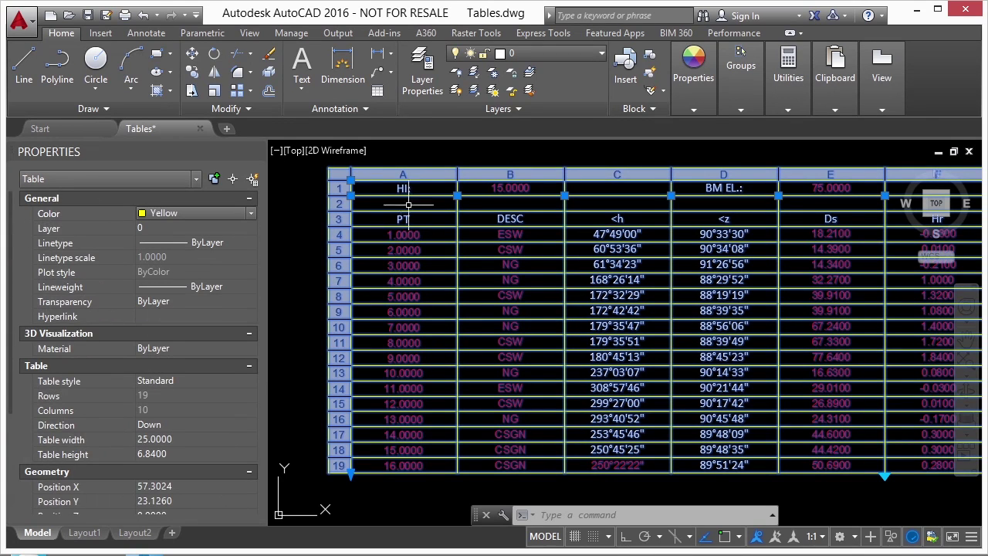
- Select every table cell, keep Background fill at None, and bring up Cell Border Properties
{"action": "left_click", "coordinate": [337, 174]}
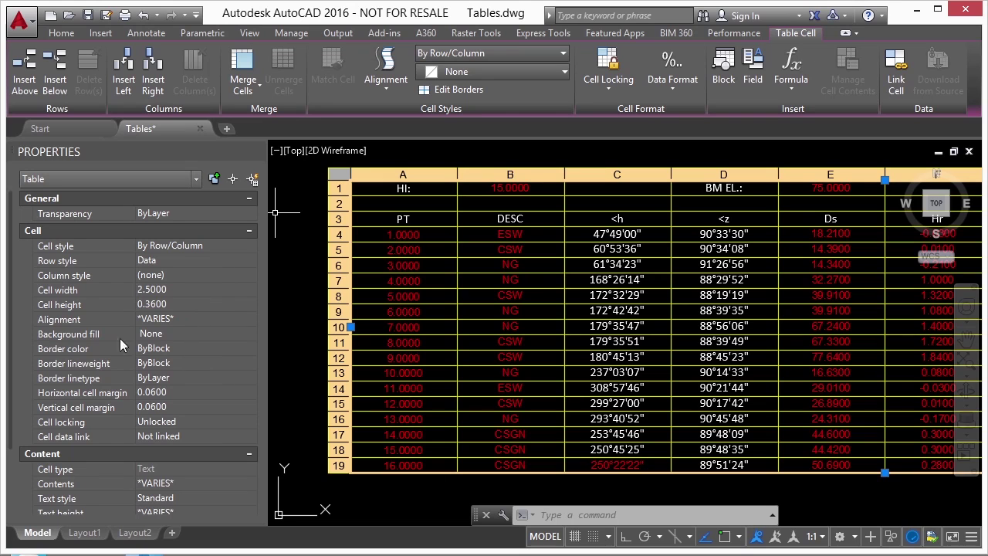
{"action": "left_click", "coordinate": [180, 331]}
{"action": "left_click", "coordinate": [250, 333]}
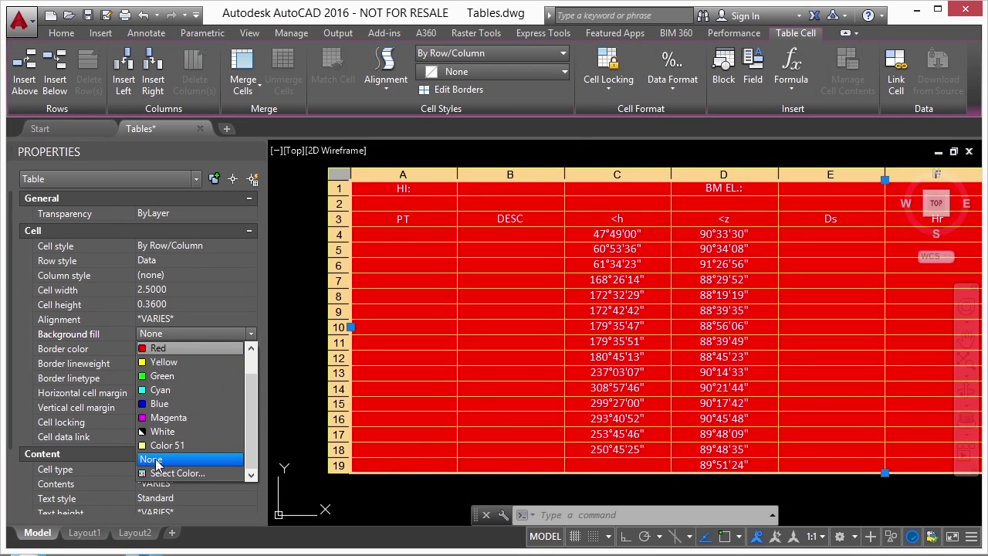
{"action": "left_click", "coordinate": [155, 460]}
{"action": "left_click", "coordinate": [205, 349]}
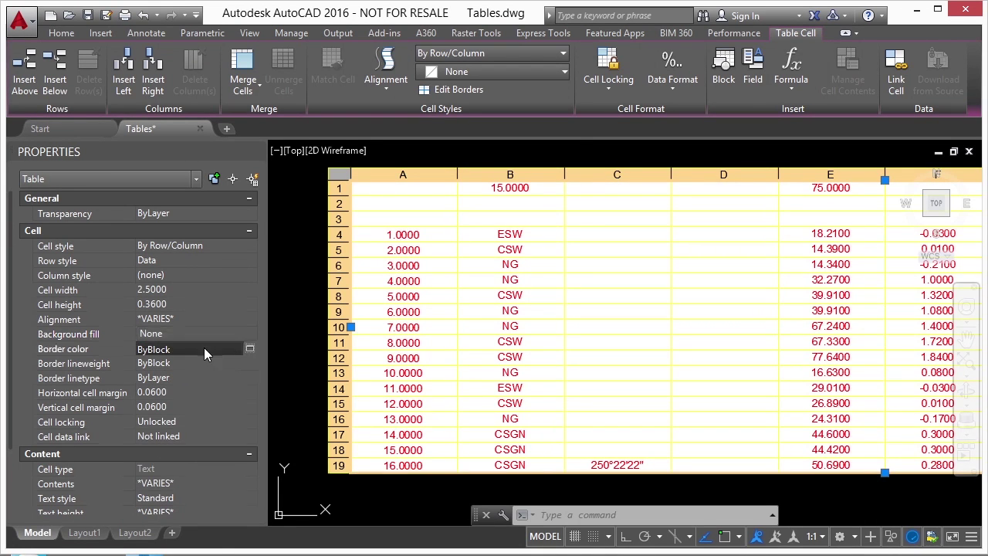
{"action": "left_click", "coordinate": [249, 350]}
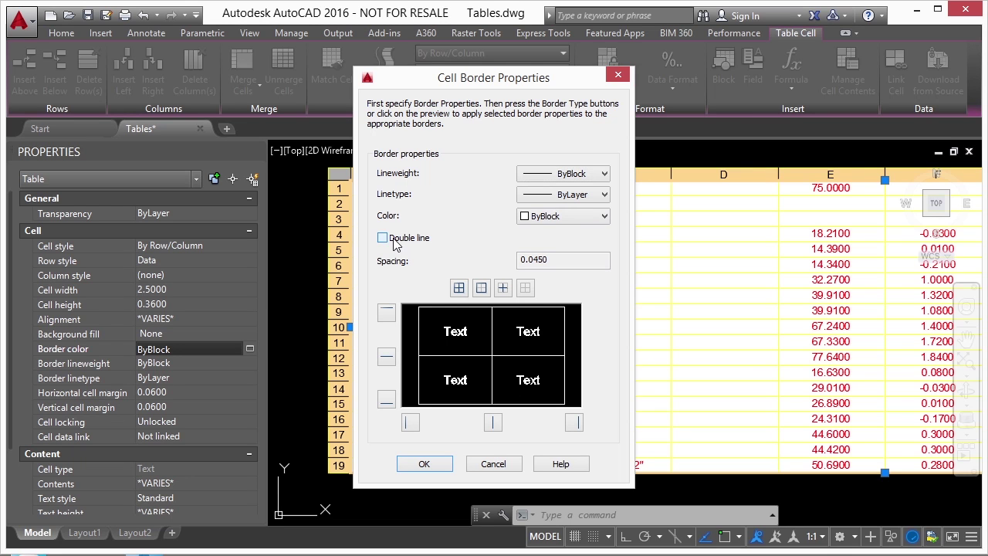
- Apply green double-line borders to the inside and outside of all table cells
{"action": "left_click", "coordinate": [394, 241]}
{"action": "left_click", "coordinate": [596, 215]}
{"action": "left_click", "coordinate": [562, 287]}
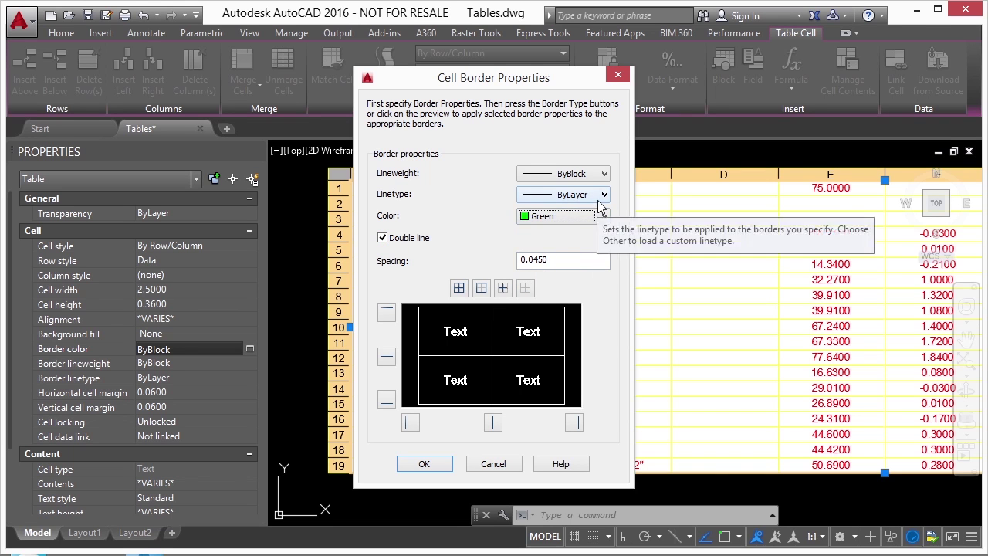
{"action": "left_click", "coordinate": [503, 287]}
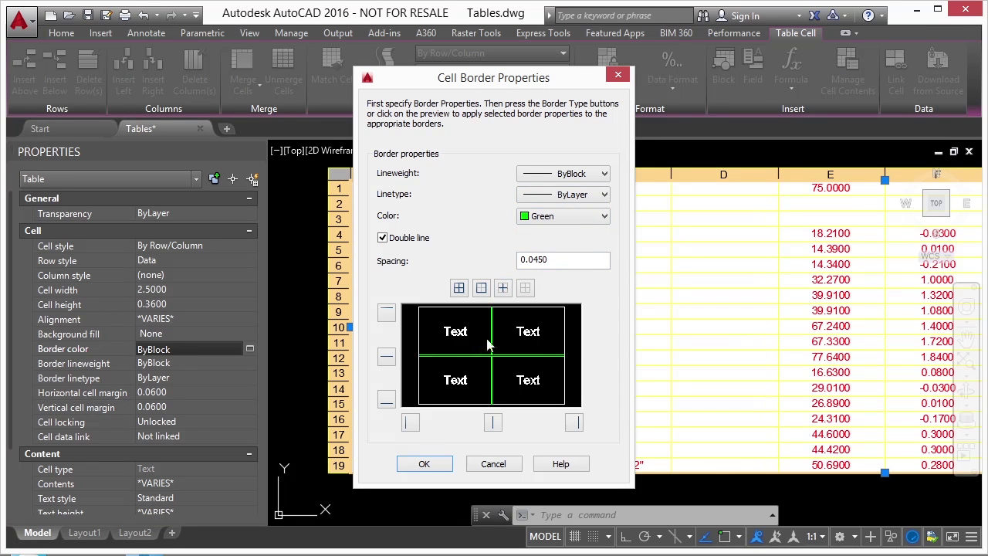
{"action": "left_click", "coordinate": [481, 288]}
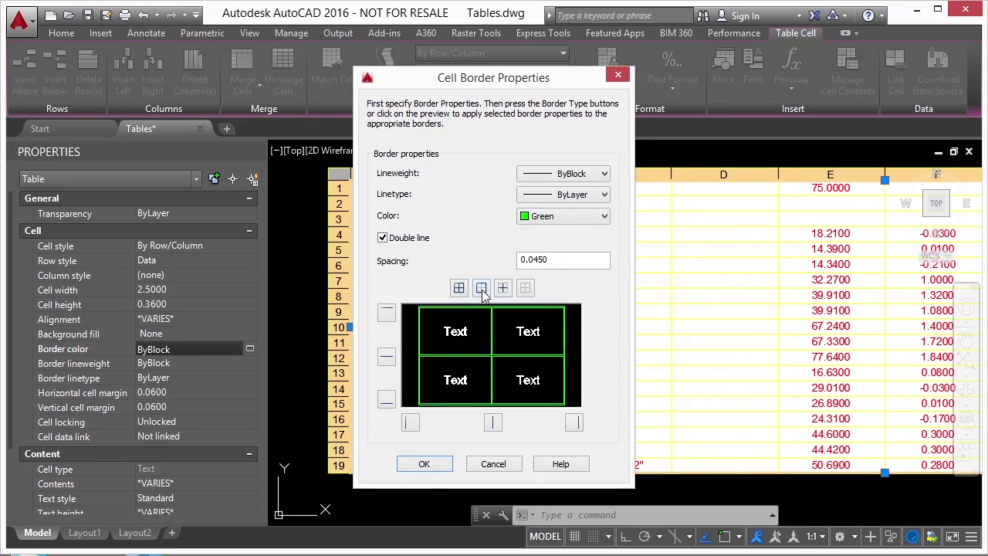
{"action": "left_click", "coordinate": [423, 463]}
{"action": "left_click", "coordinate": [335, 276]}
{"action": "key", "text": "Escape"}
{"action": "key", "text": "Escape"}
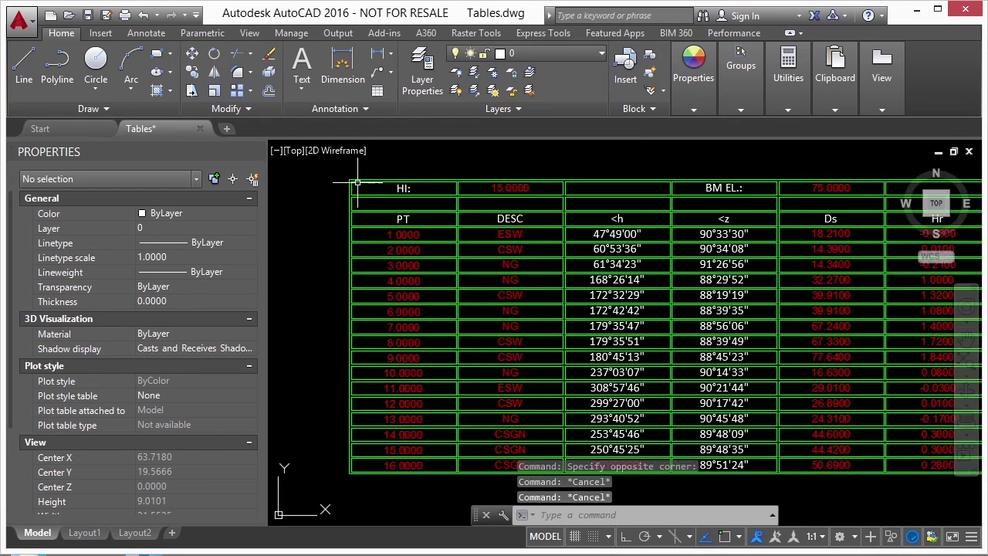
{"action": "scroll", "coordinate": [332, 179], "scroll_direction": "up", "scroll_amount": 4}
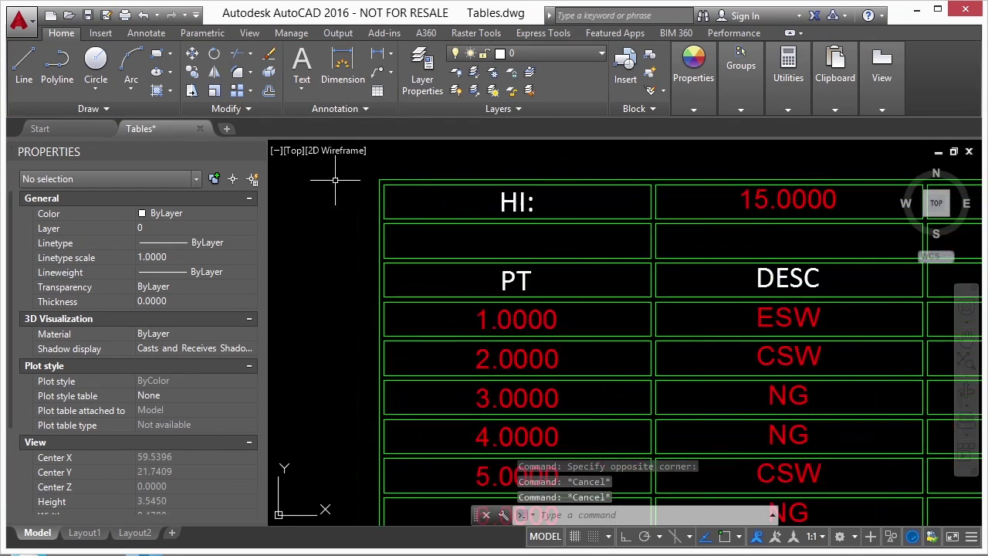
- Give column A's cells single-line cyan outside borders
{"action": "scroll", "coordinate": [392, 203], "scroll_direction": "down", "scroll_amount": 4}
{"action": "left_click", "coordinate": [419, 199]}
{"action": "left_click", "coordinate": [193, 348]}
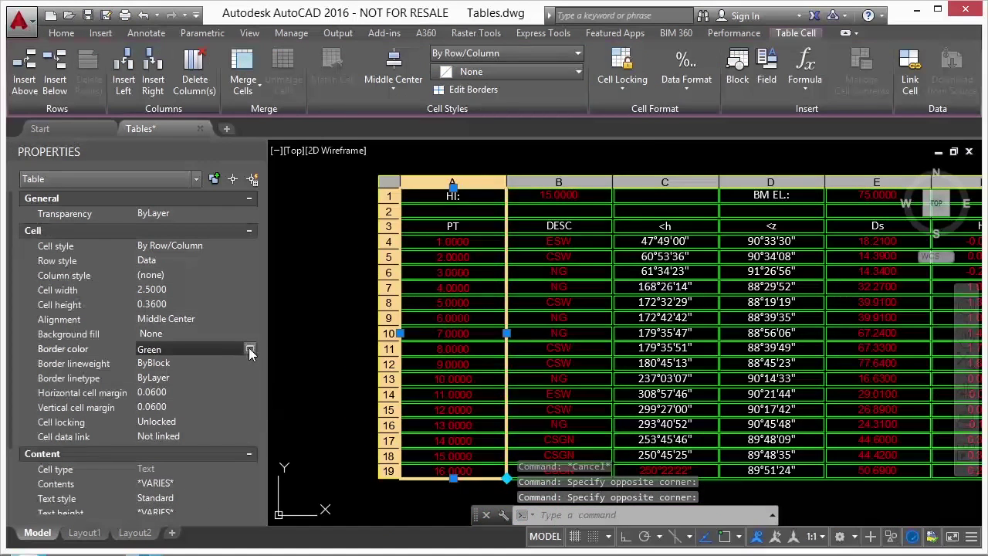
{"action": "left_click", "coordinate": [249, 348]}
{"action": "left_click", "coordinate": [409, 239]}
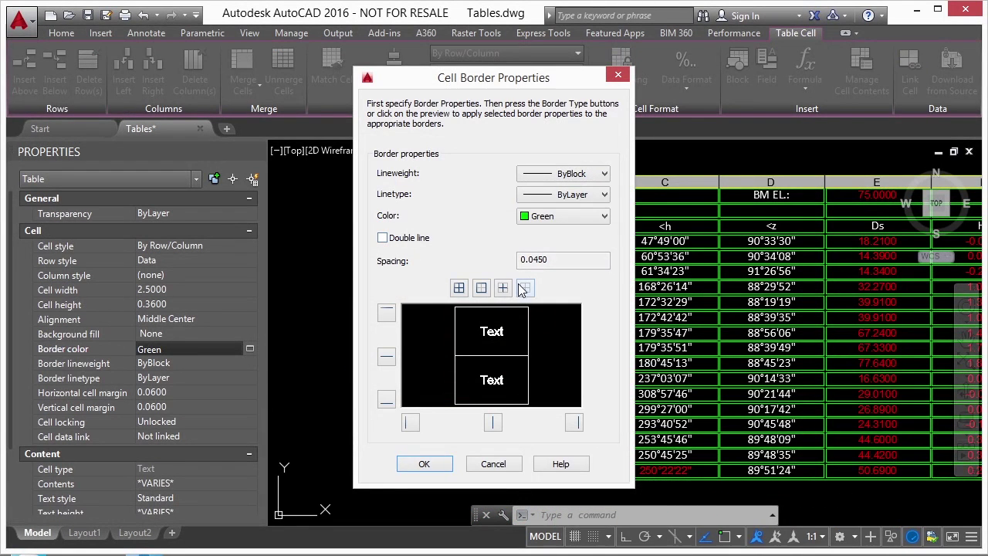
{"action": "left_click", "coordinate": [481, 288]}
{"action": "left_click", "coordinate": [606, 219]}
{"action": "left_click", "coordinate": [567, 299]}
{"action": "left_click", "coordinate": [480, 289]}
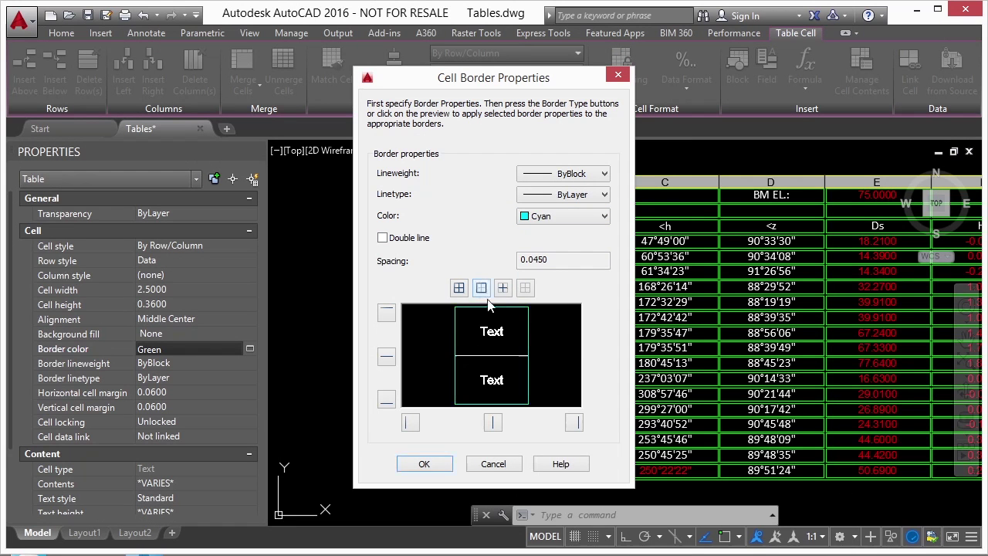
{"action": "left_click", "coordinate": [423, 462]}
{"action": "key", "text": "Escape"}
{"action": "key", "text": "Escape"}
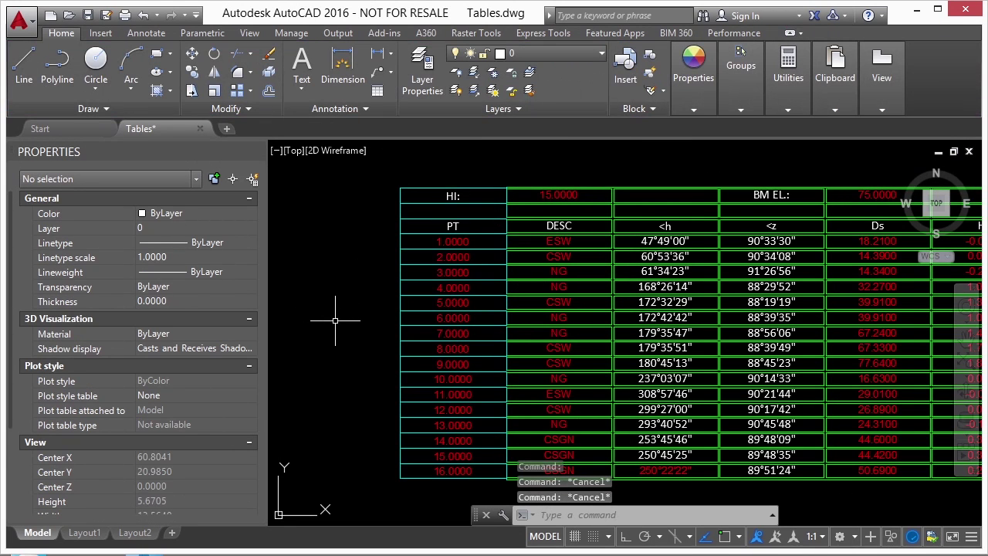
- Select cells A6 through A13 holding point numbers 3.0000 to 10.0000
{"action": "double_click", "coordinate": [454, 241]}
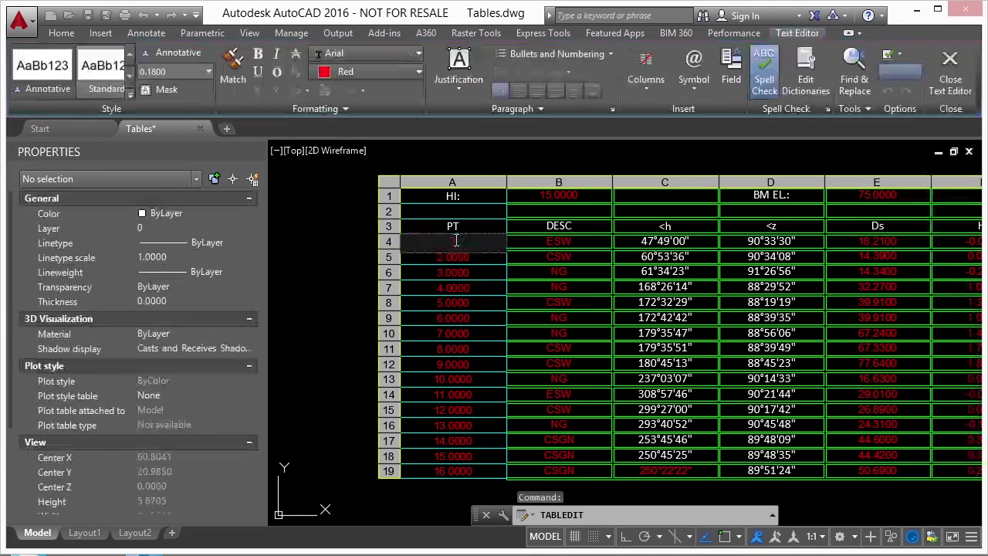
{"action": "key", "text": "Escape"}
{"action": "left_click", "coordinate": [442, 244]}
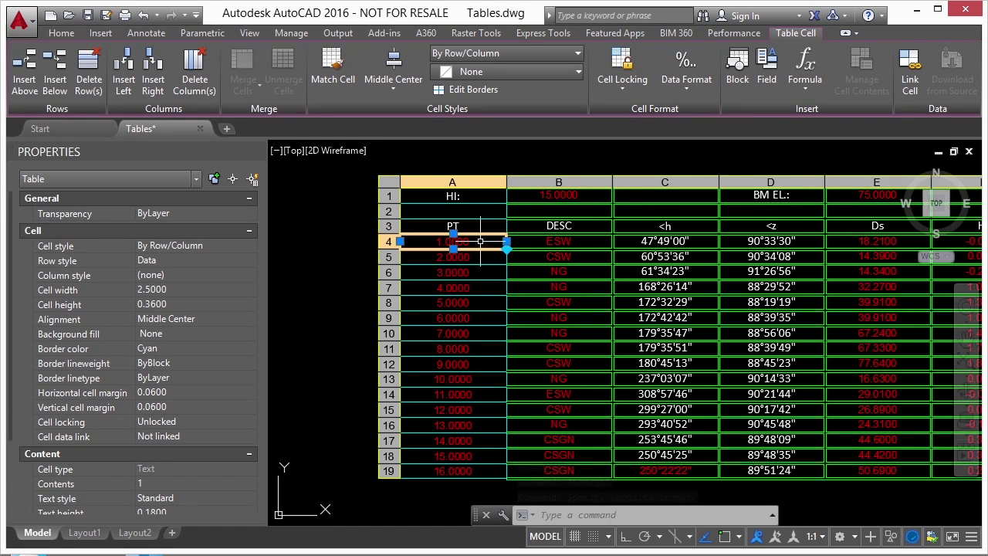
{"action": "left_click", "coordinate": [463, 333], "text": "shift"}
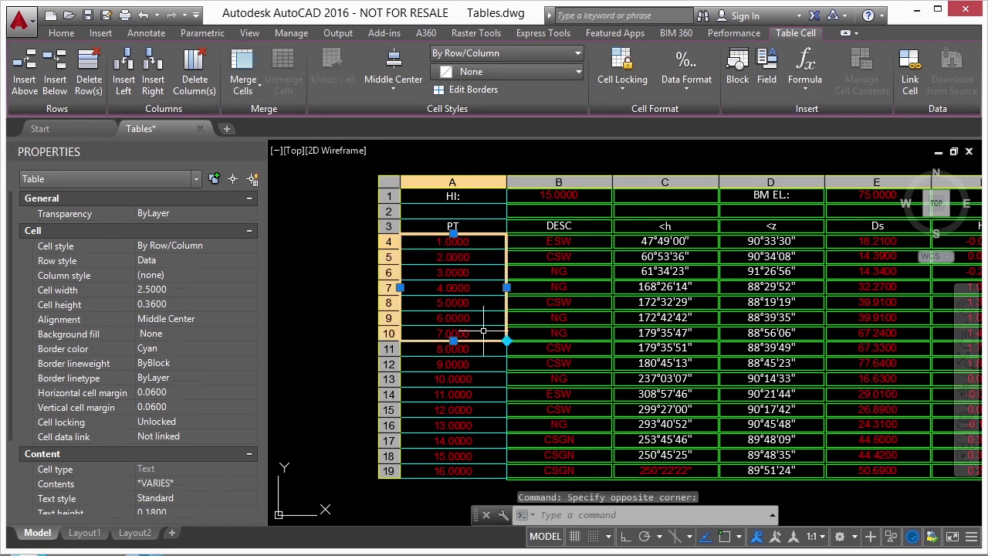
{"action": "left_click", "coordinate": [472, 402]}
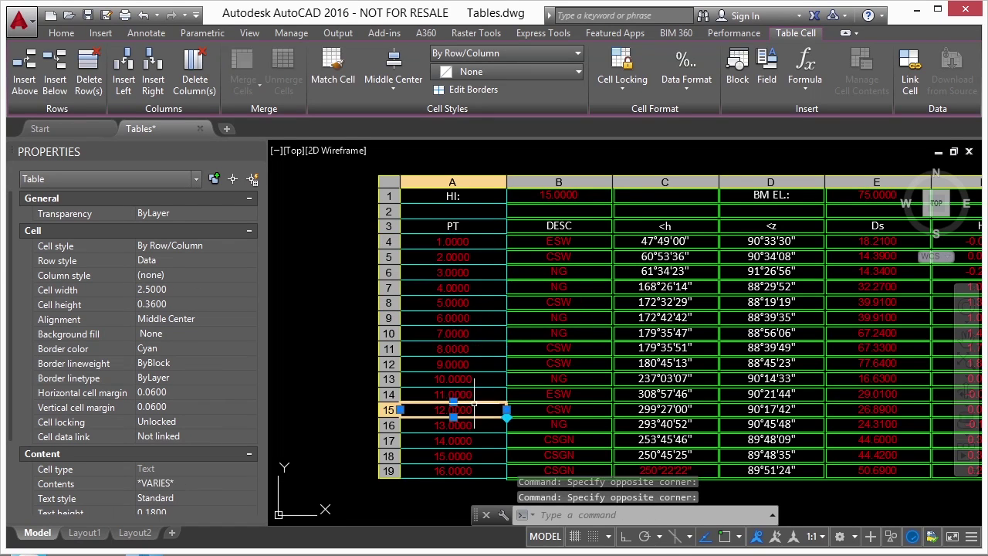
{"action": "left_click", "coordinate": [463, 363]}
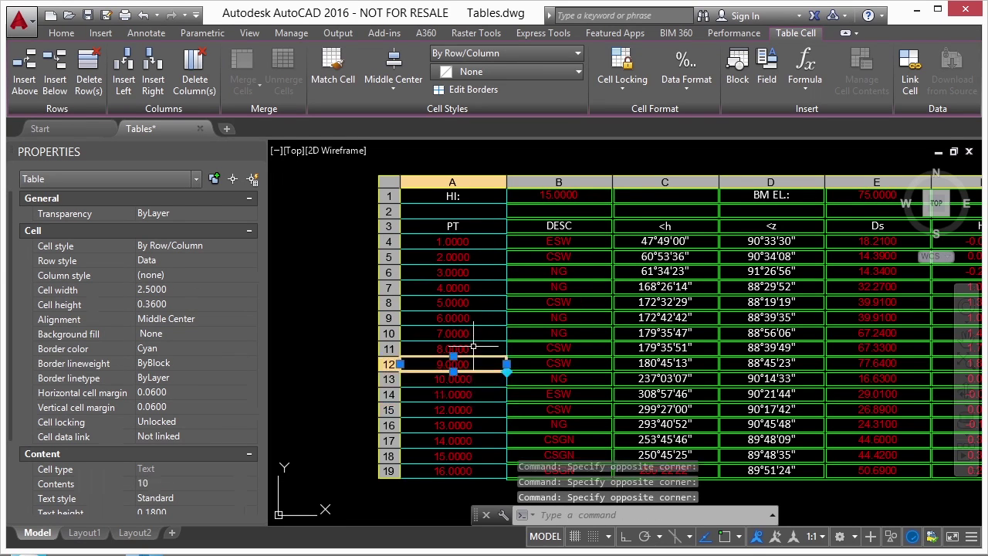
{"action": "left_click", "coordinate": [467, 302]}
{"action": "left_click", "coordinate": [471, 273]}
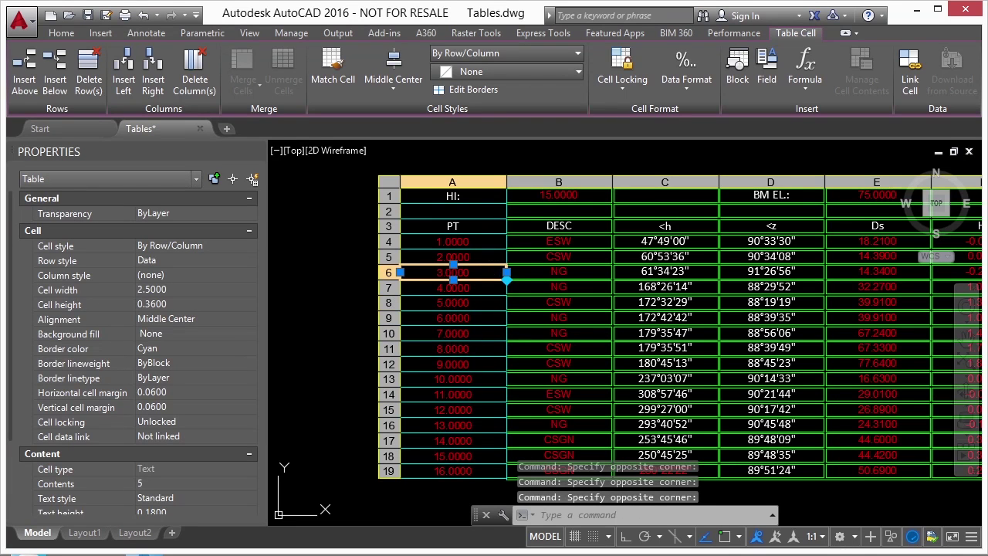
{"action": "left_click", "coordinate": [472, 378], "text": "shift"}
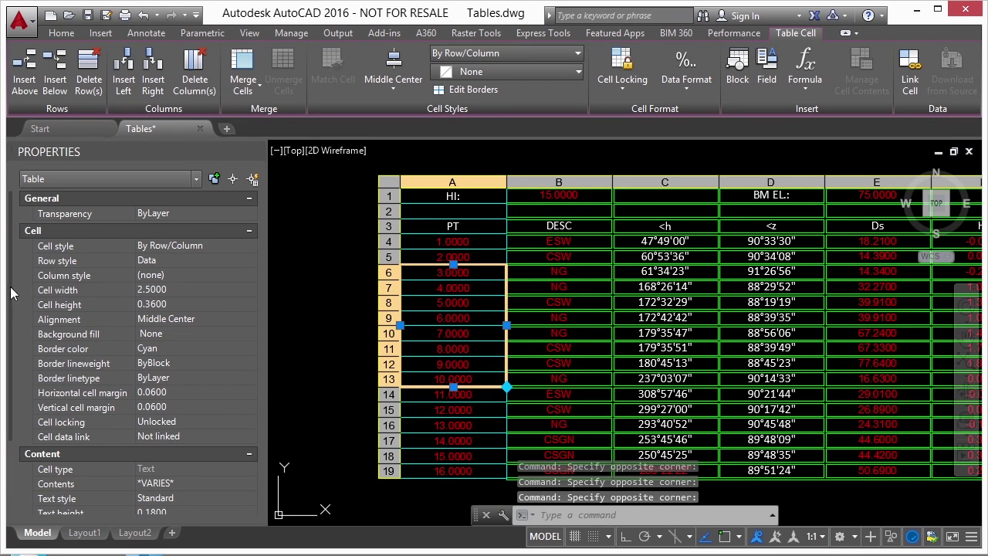
- Set the text color of cells A6–A13 to Yellow
{"action": "scroll", "coordinate": [11, 291], "scroll_direction": "down", "scroll_amount": 3}
{"action": "left_click", "coordinate": [182, 437]}
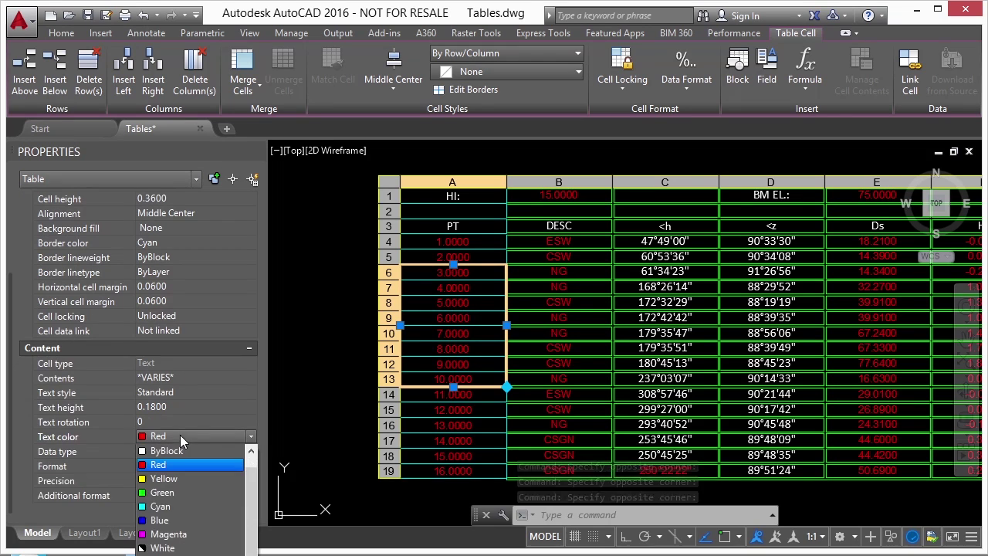
{"action": "left_click", "coordinate": [164, 479]}
{"action": "key", "text": "Escape"}
{"action": "key", "text": "Escape"}
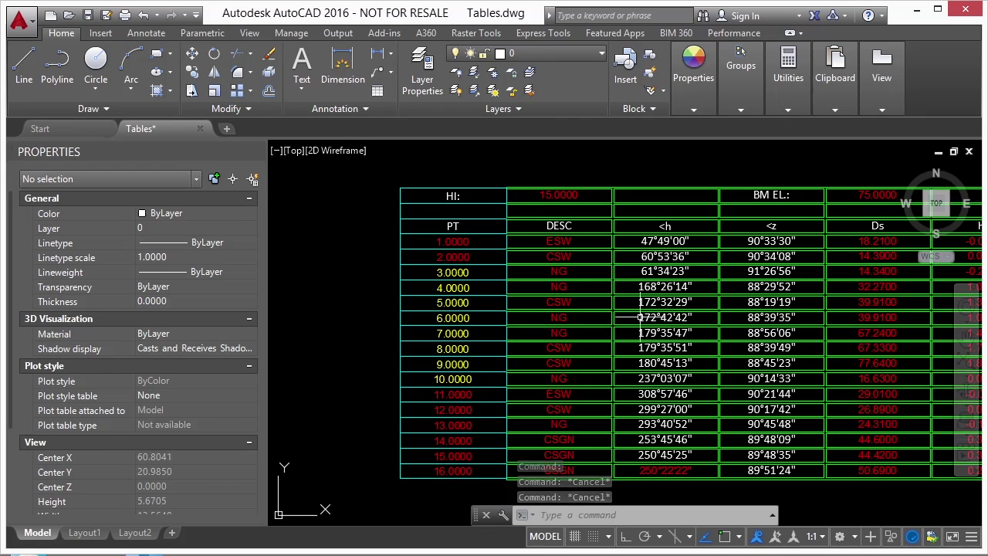
- Select cell C6 and change its text colour in the Properties palette
{"action": "left_click", "coordinate": [658, 262]}
{"action": "left_click", "coordinate": [664, 271]}
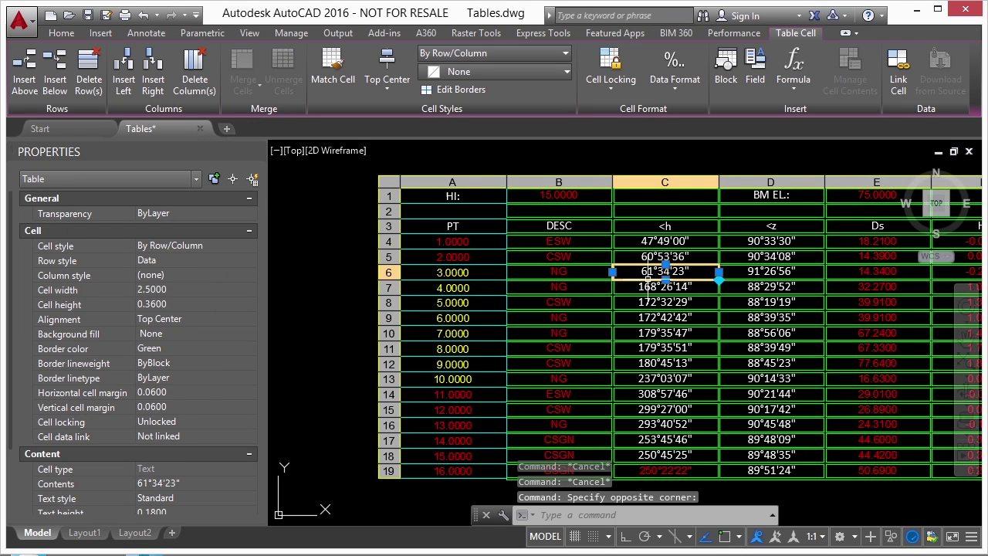
{"action": "scroll", "coordinate": [14, 382], "scroll_direction": "down", "scroll_amount": 3}
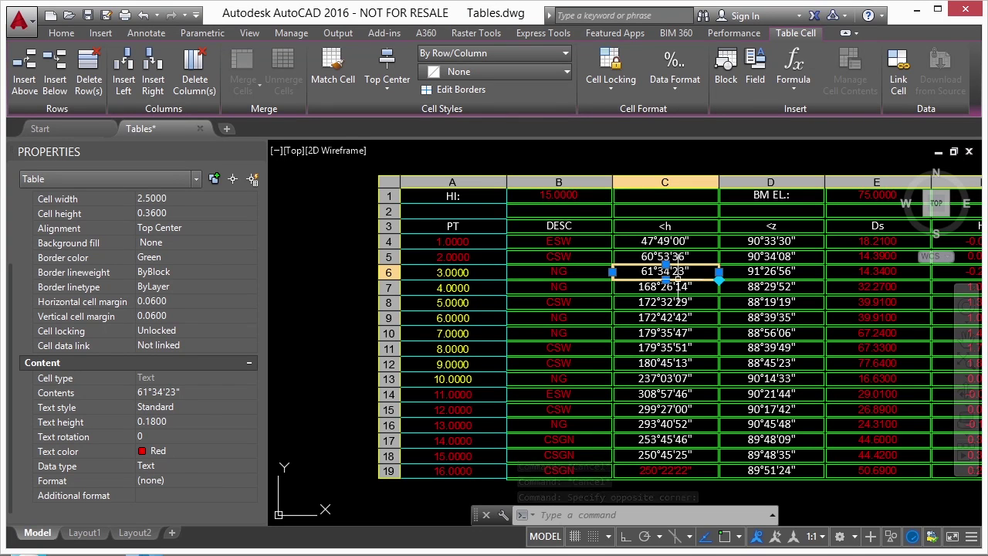
{"action": "left_click", "coordinate": [183, 462]}
{"action": "left_click", "coordinate": [185, 463]}
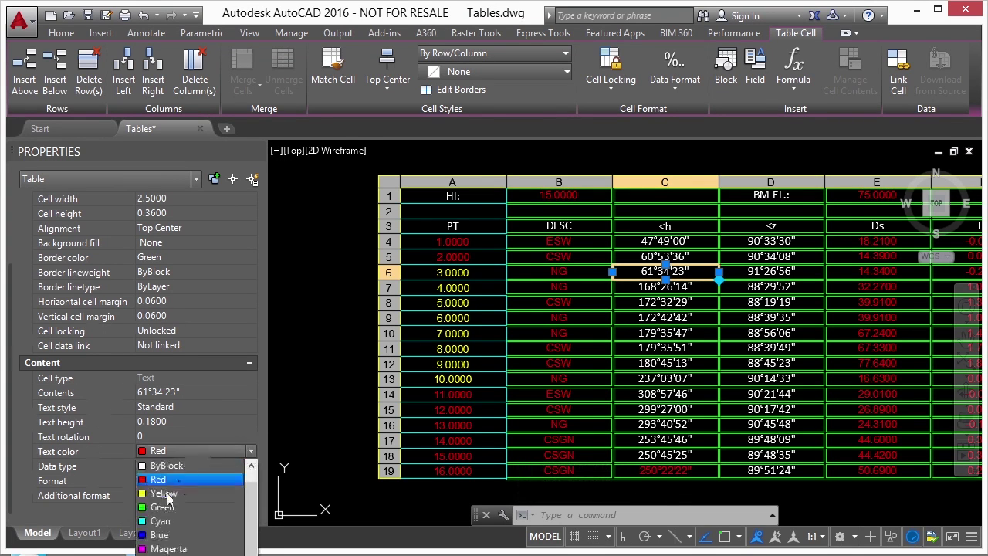
{"action": "left_click", "coordinate": [156, 500]}
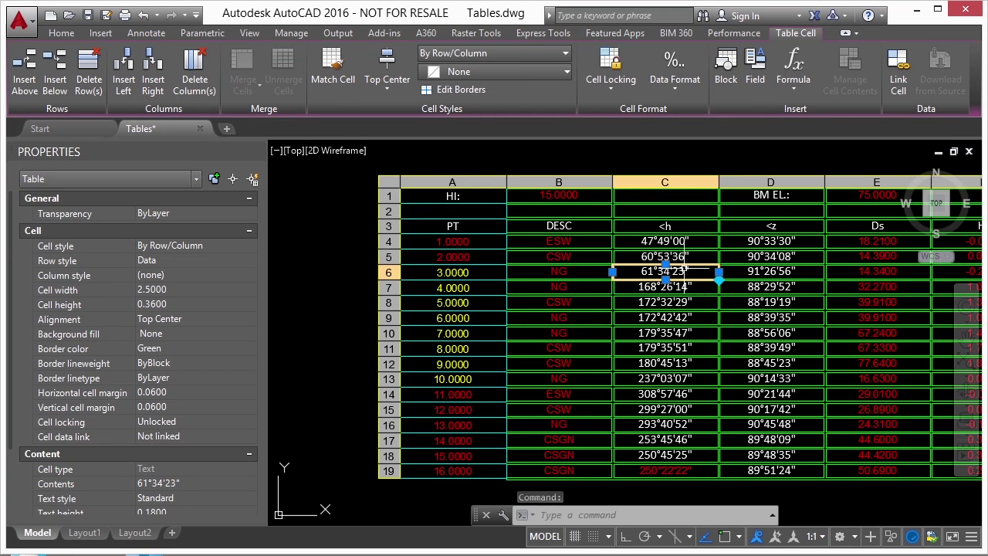
- In cell C6 reading 61°34'23", set the selected seconds text colour to ByLayer
{"action": "double_click", "coordinate": [684, 270]}
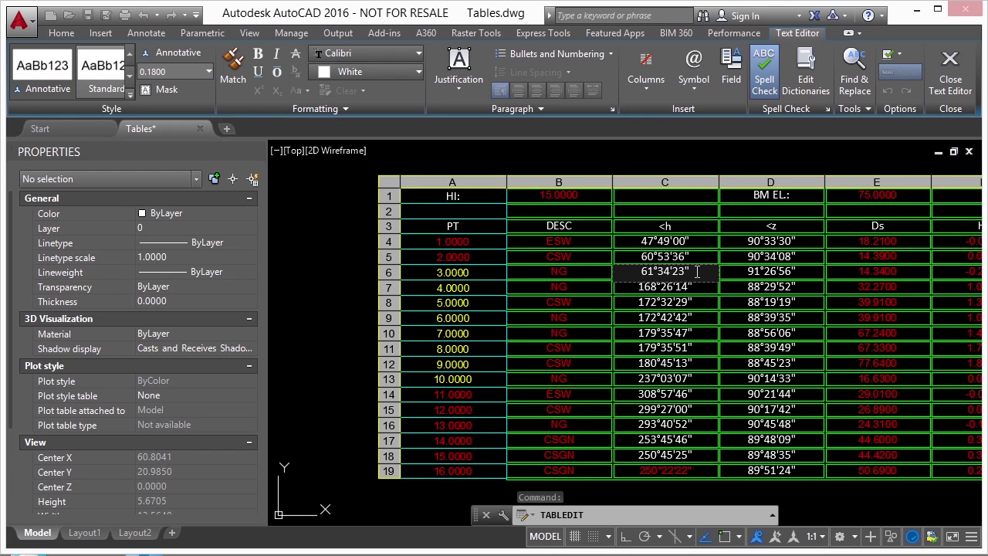
{"action": "left_click_drag", "start_coordinate": [697, 271], "coordinate": [665, 275]}
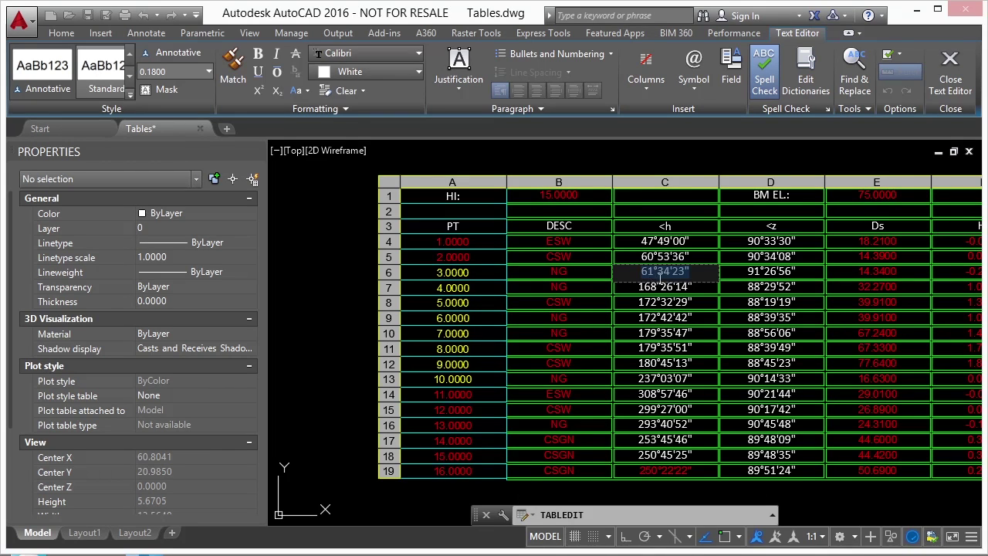
{"action": "left_click", "coordinate": [411, 73]}
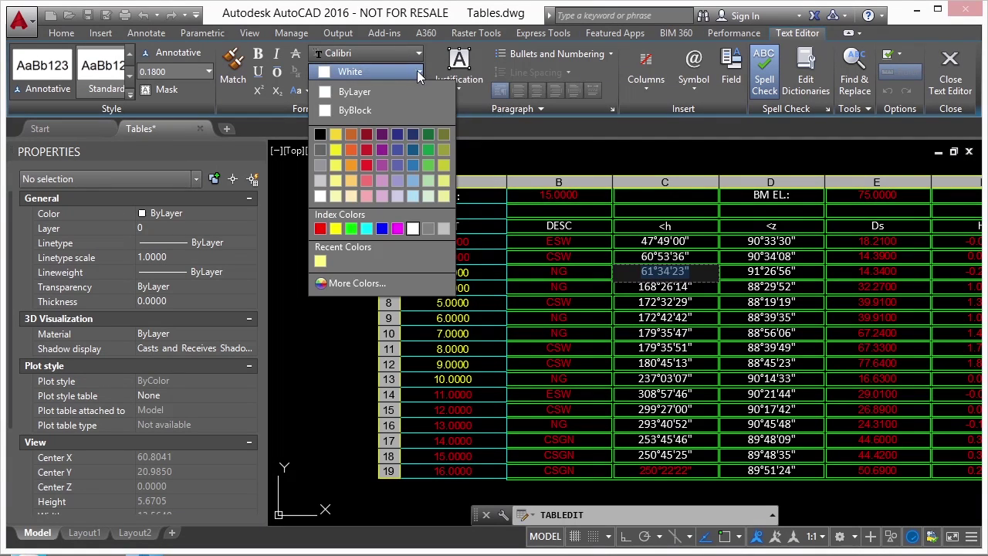
{"action": "left_click", "coordinate": [353, 94]}
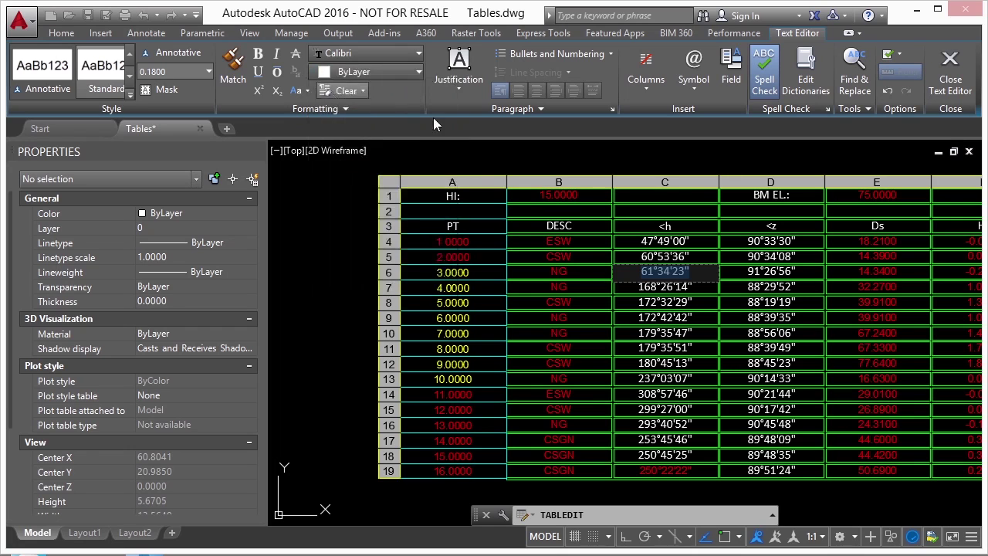
- Remove character formatting from the cell text and finish editing the table
{"action": "right_click", "coordinate": [664, 275]}
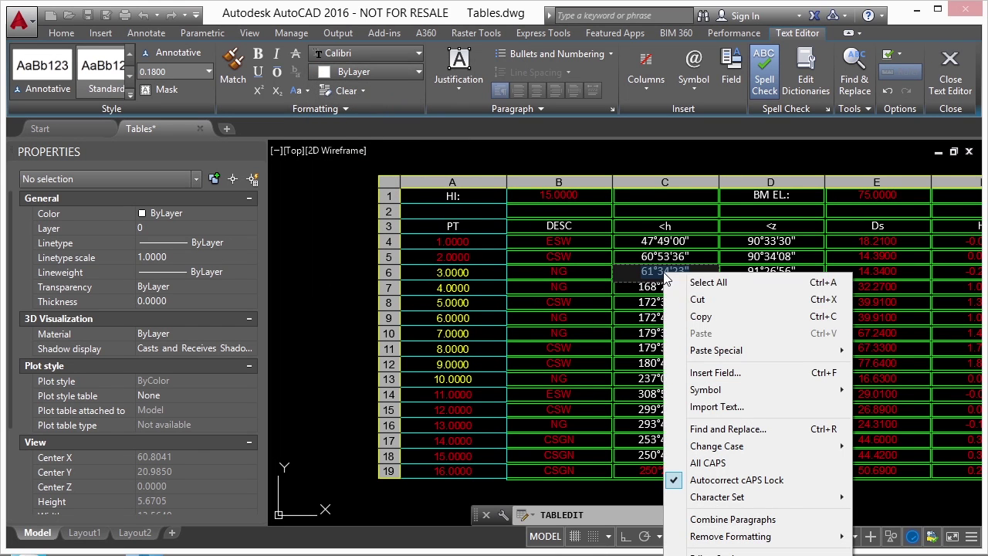
{"action": "mouse_move", "coordinate": [763, 544]}
{"action": "left_click", "coordinate": [545, 537]}
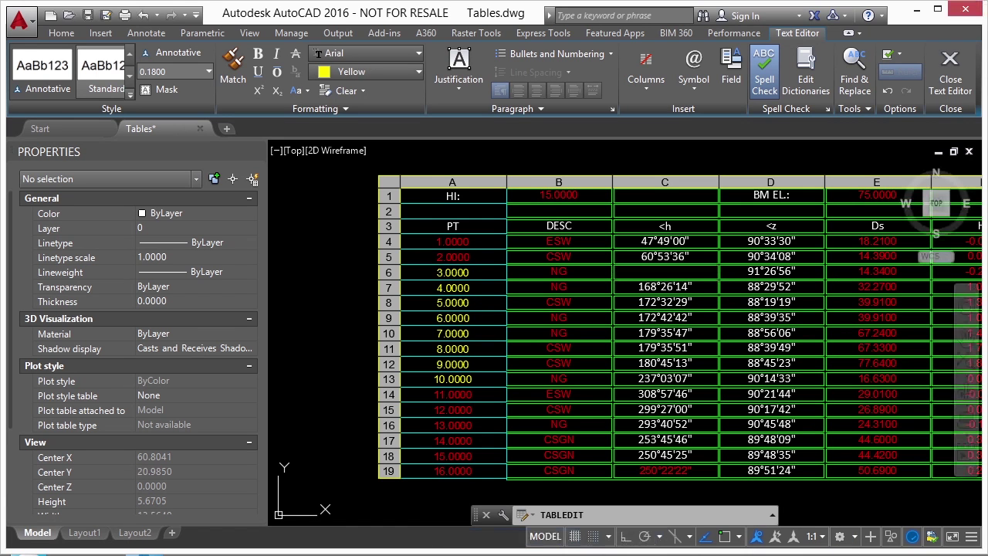
{"action": "left_click", "coordinate": [339, 256]}
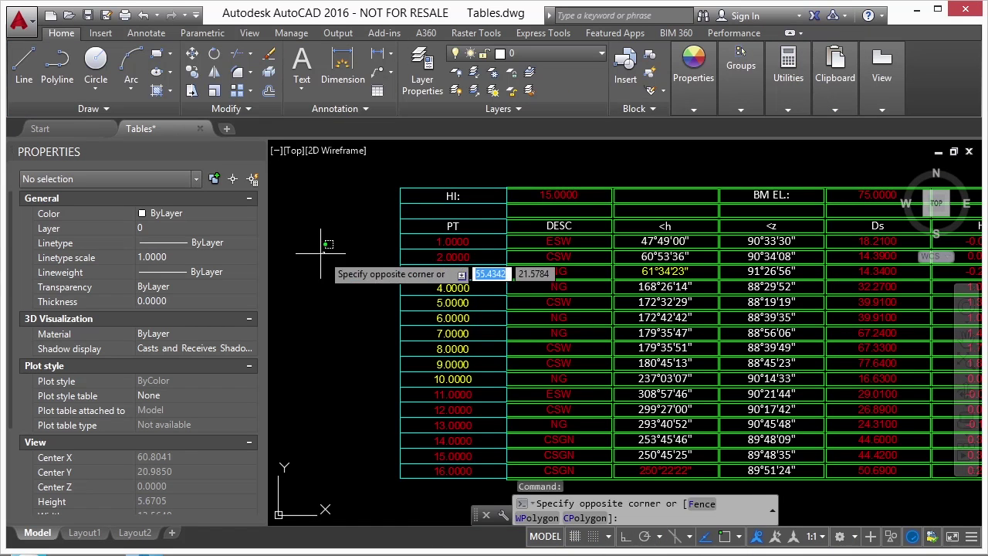
{"action": "key", "text": "Escape"}
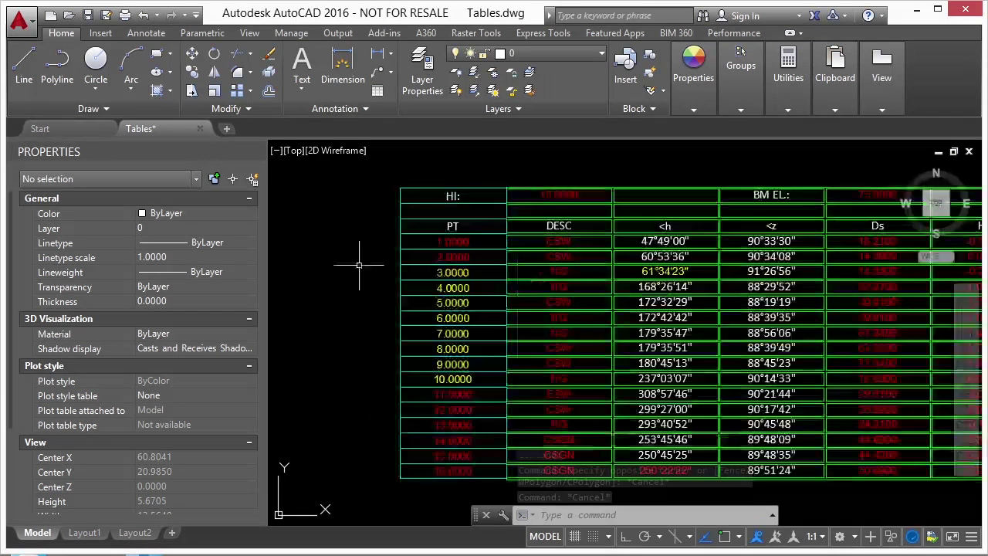
- Create a Standard table with 5 columns and 1 data row using the TABLE command
{"action": "scroll", "coordinate": [347, 265], "scroll_direction": "down", "scroll_amount": 6}
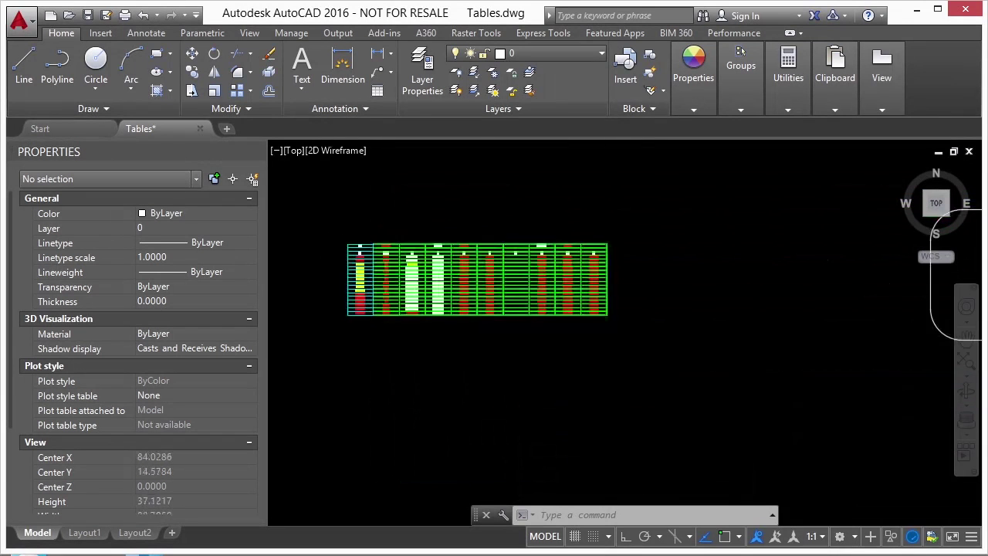
{"action": "middle_click_drag", "start_coordinate": [707, 284], "coordinate": [578, 280]}
{"action": "type", "text": "TABLE"}
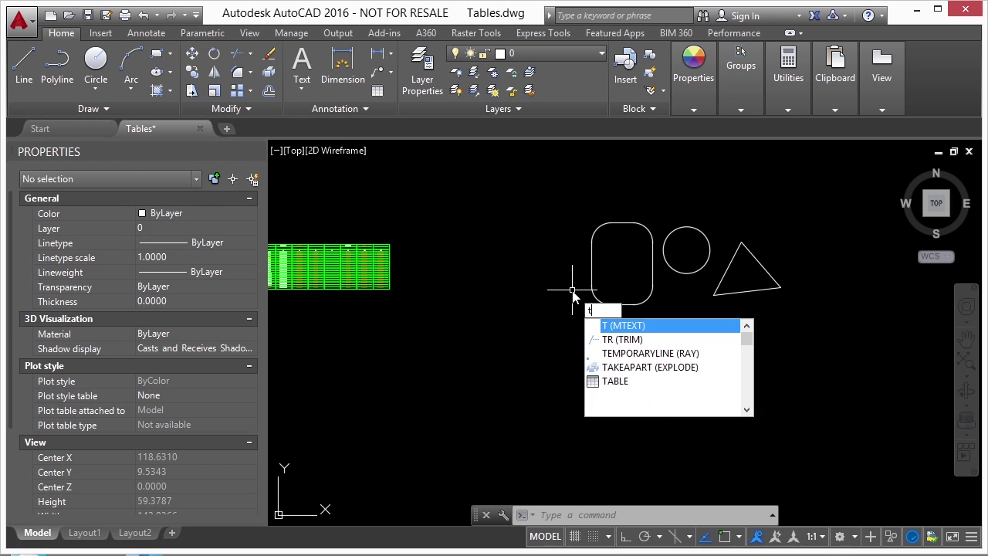
{"action": "key", "text": "Return"}
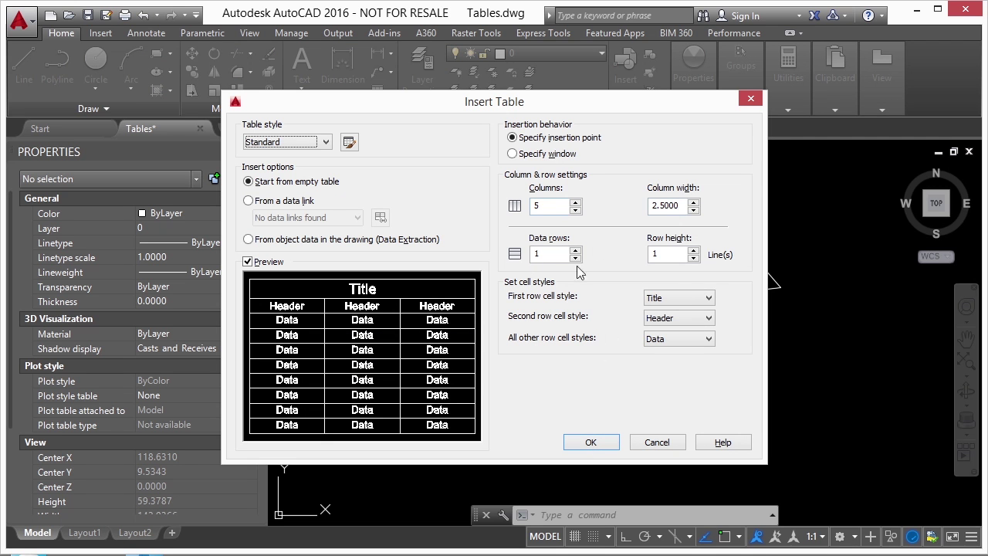
{"action": "left_click", "coordinate": [591, 443]}
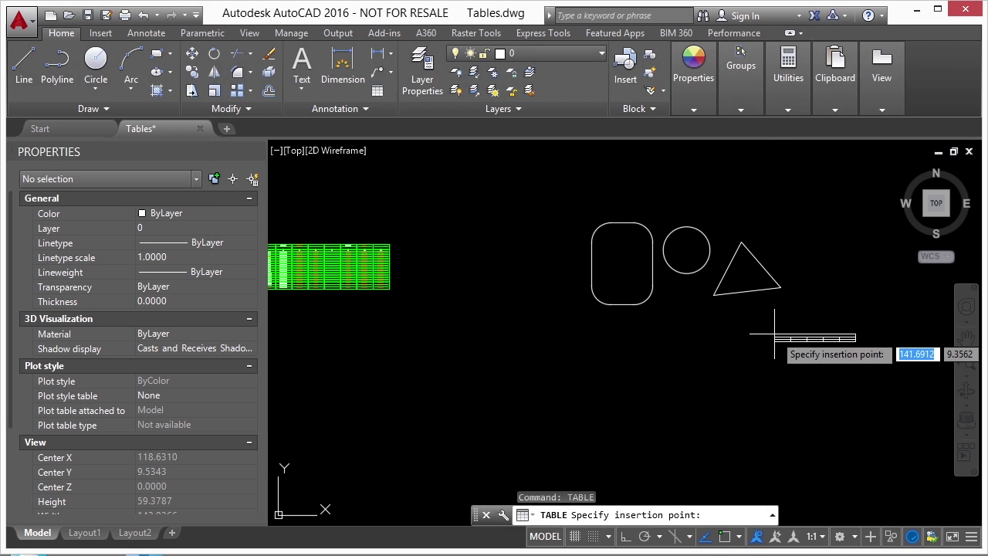
{"action": "scroll", "coordinate": [496, 195], "scroll_direction": "up", "scroll_amount": 5}
- Place the new table above the shapes, leaving its title cell empty
{"action": "left_click", "coordinate": [486, 189]}
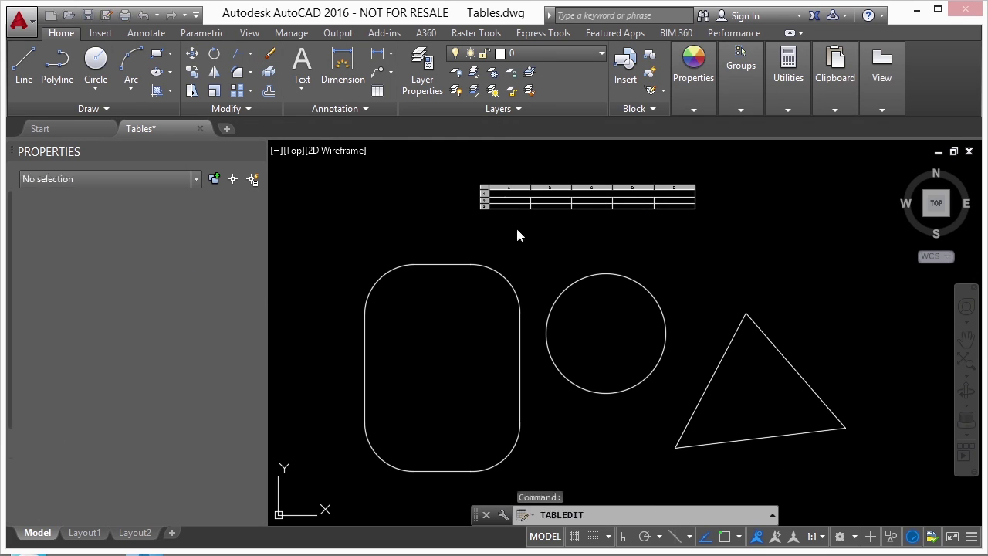
{"action": "left_click", "coordinate": [561, 210]}
{"action": "left_click", "coordinate": [568, 220]}
{"action": "left_click", "coordinate": [530, 210]}
{"action": "scroll", "coordinate": [494, 202], "scroll_direction": "up", "scroll_amount": 4}
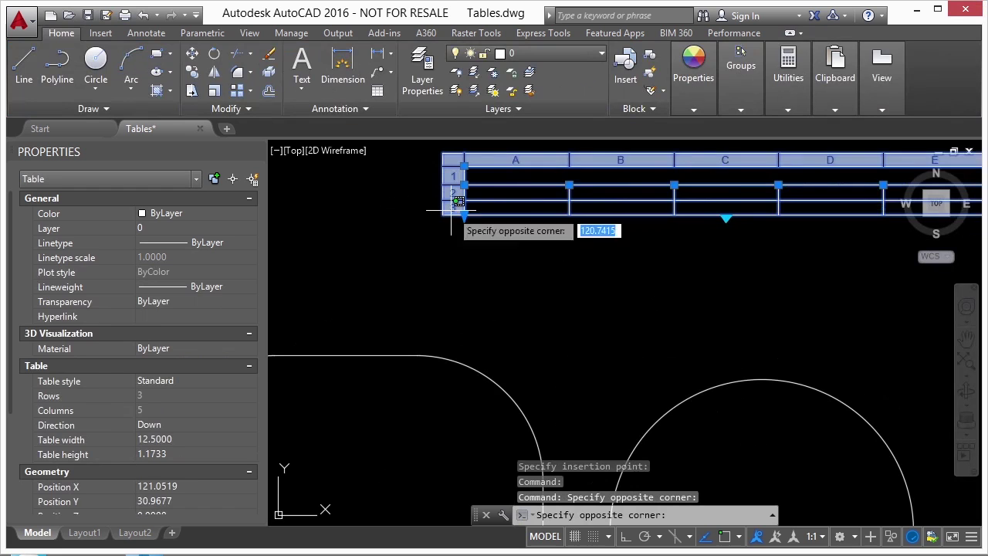
- Insert two empty rows below row 3, then open cell A2 for text entry
{"action": "left_click", "coordinate": [451, 207]}
{"action": "right_click", "coordinate": [453, 210]}
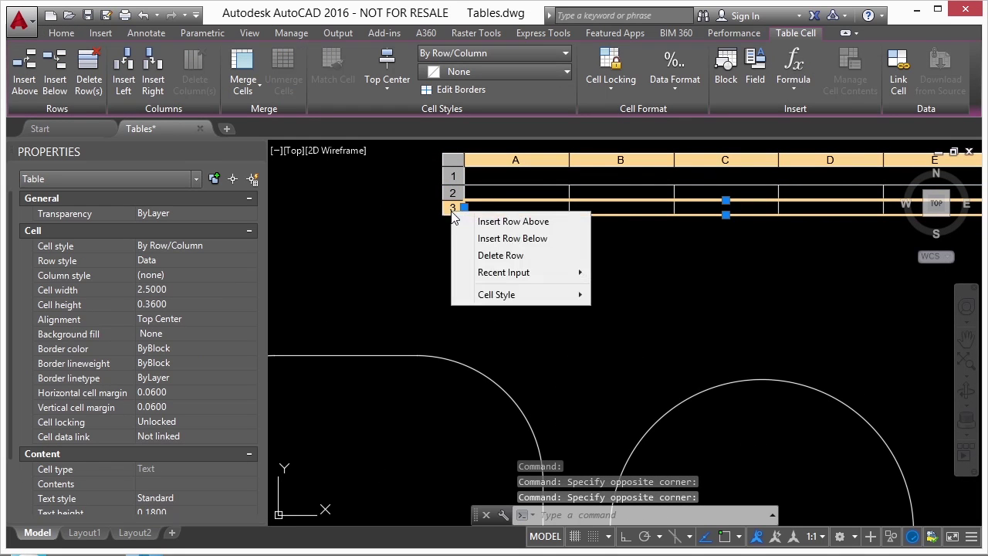
{"action": "left_click", "coordinate": [507, 239]}
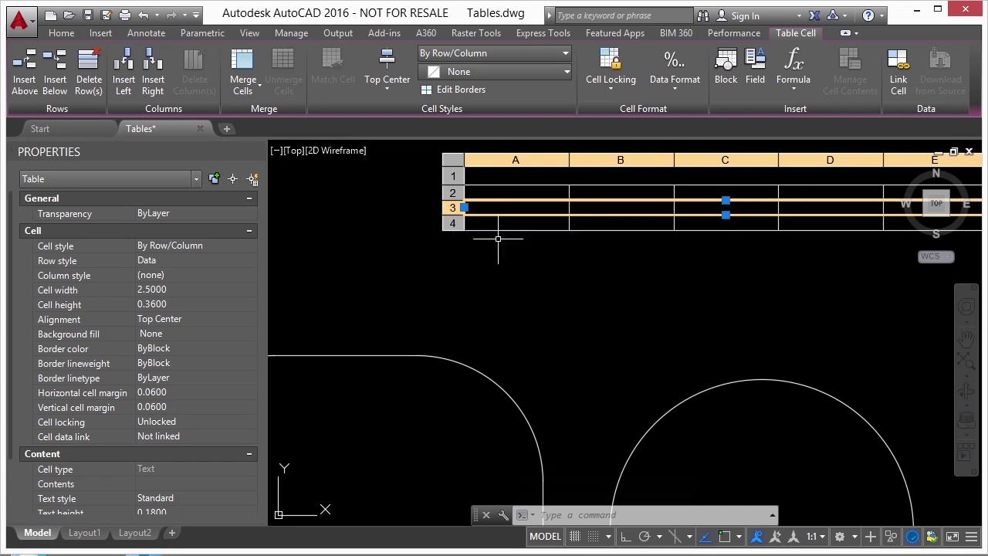
{"action": "right_click", "coordinate": [458, 224]}
{"action": "left_click", "coordinate": [514, 253]}
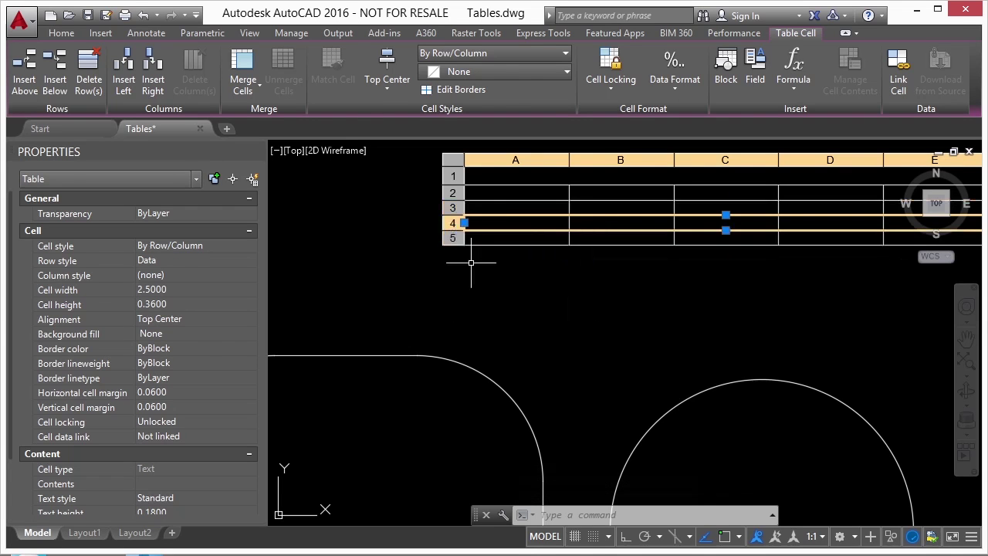
{"action": "scroll", "coordinate": [486, 242], "scroll_direction": "down", "scroll_amount": 2}
{"action": "key", "text": "Escape"}
{"action": "scroll", "coordinate": [521, 220], "scroll_direction": "up", "scroll_amount": 3}
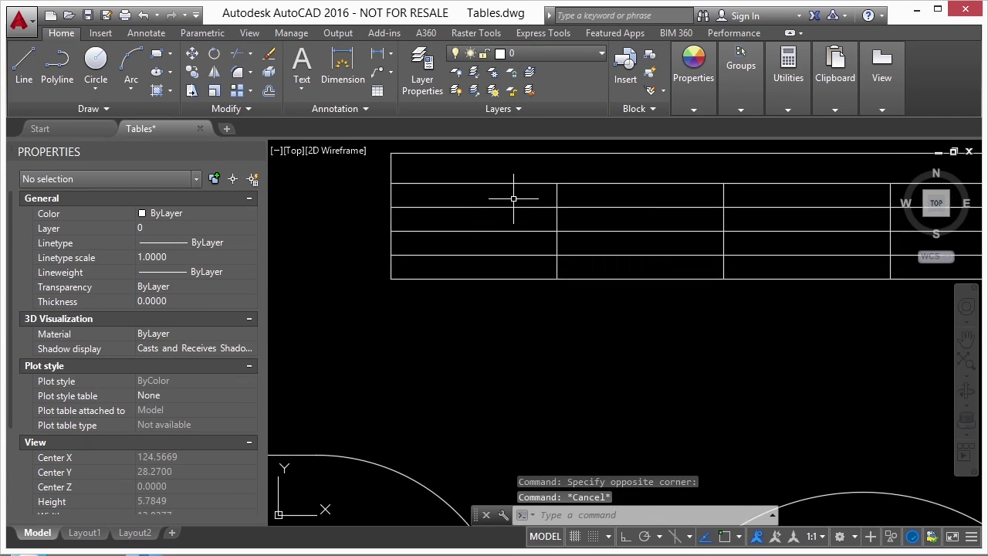
{"action": "left_click", "coordinate": [513, 197]}
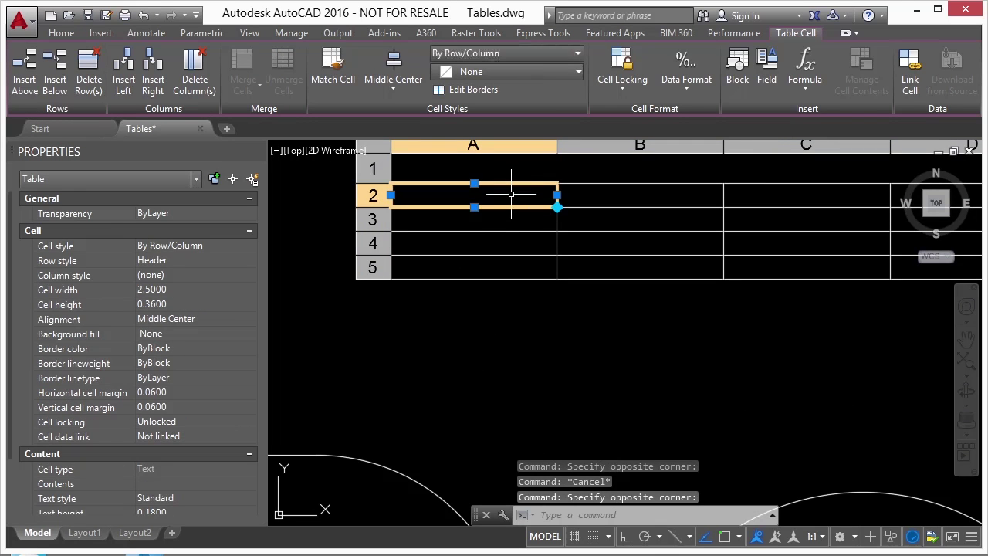
{"action": "double_click", "coordinate": [511, 193]}
- Enter 'area' in cell A2 and start editing cell A3
{"action": "type", "text": "area"}
{"action": "left_click", "coordinate": [496, 225]}
{"action": "left_click", "coordinate": [493, 223]}
{"action": "double_click", "coordinate": [493, 220]}
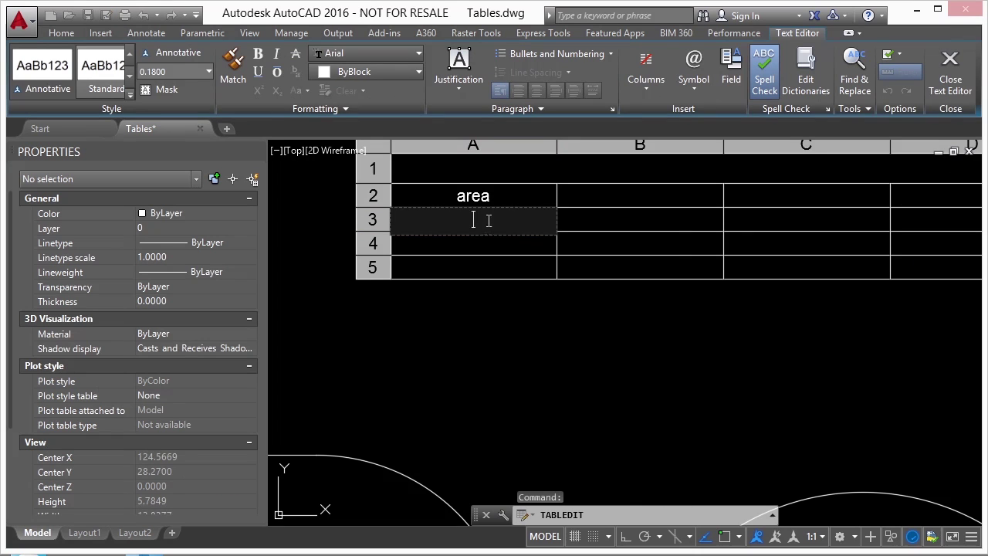
- Insert an Objects field with the rounded rectangle's Area, 110.4521, into cell A3
{"action": "right_click", "coordinate": [485, 220]}
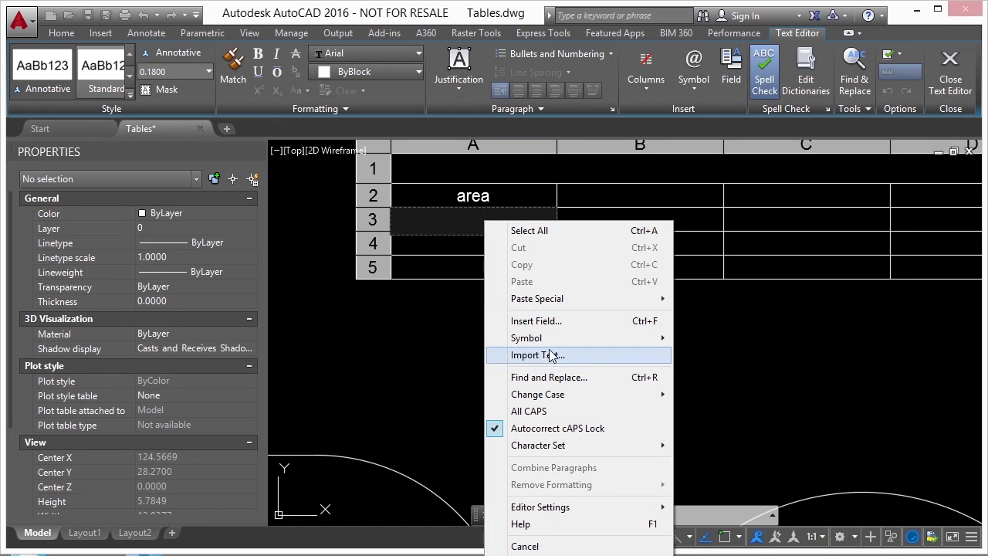
{"action": "left_click", "coordinate": [532, 320]}
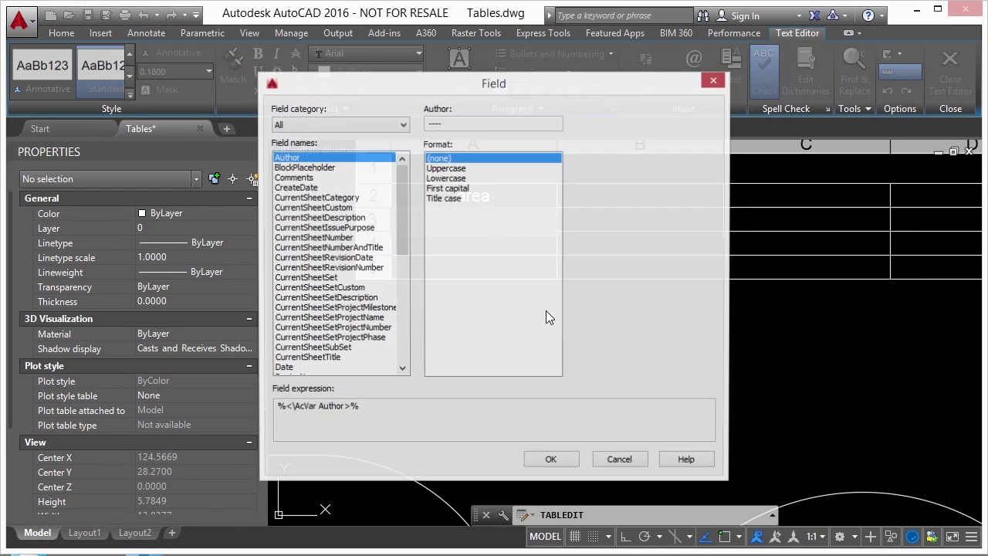
{"action": "left_click", "coordinate": [385, 126]}
{"action": "left_click", "coordinate": [305, 189]}
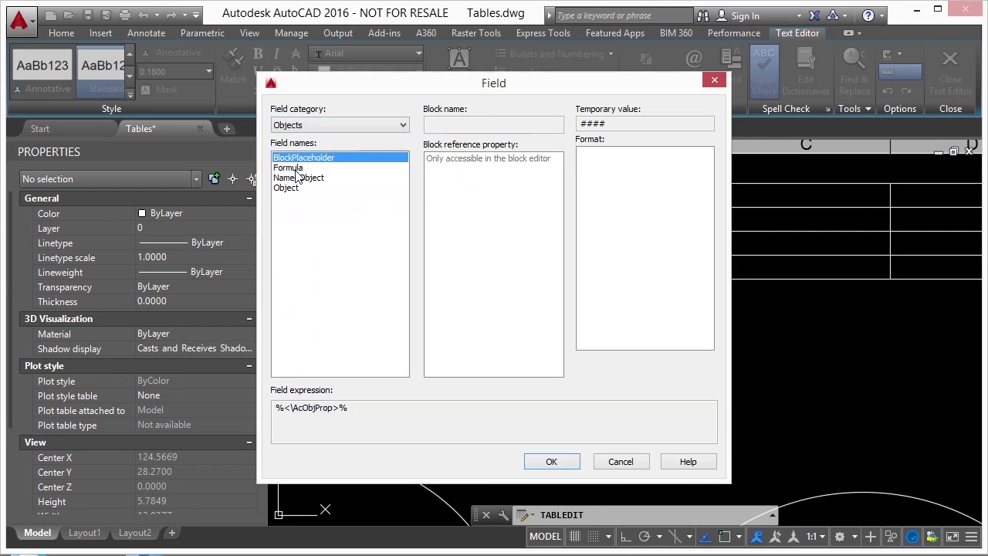
{"action": "left_click", "coordinate": [294, 190]}
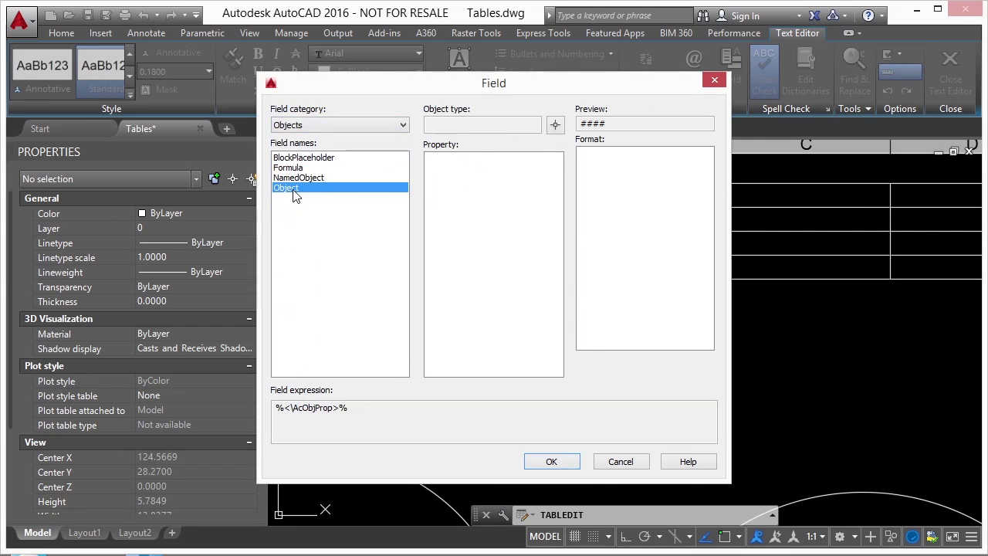
{"action": "left_click", "coordinate": [554, 124]}
{"action": "scroll", "coordinate": [537, 176], "scroll_direction": "down", "scroll_amount": 6}
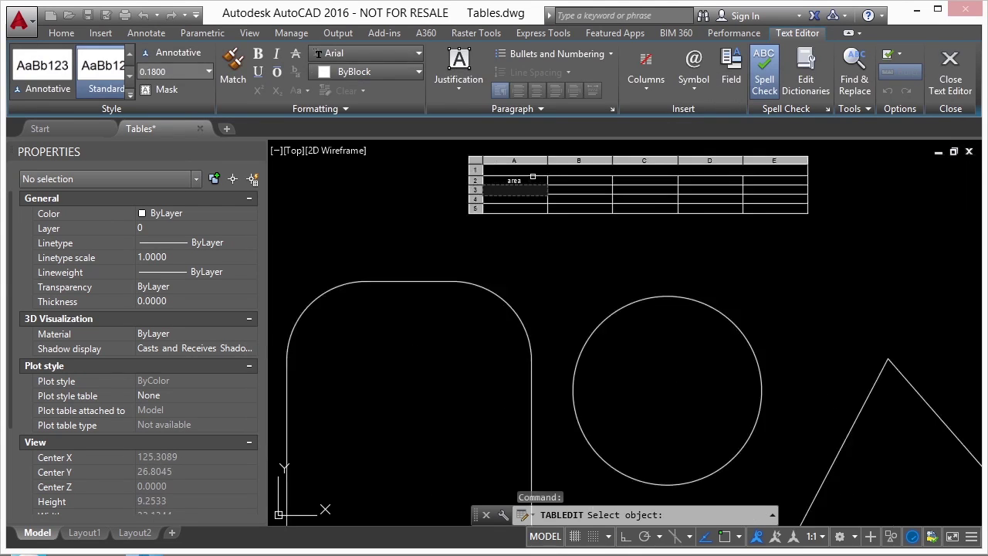
{"action": "left_click", "coordinate": [478, 244]}
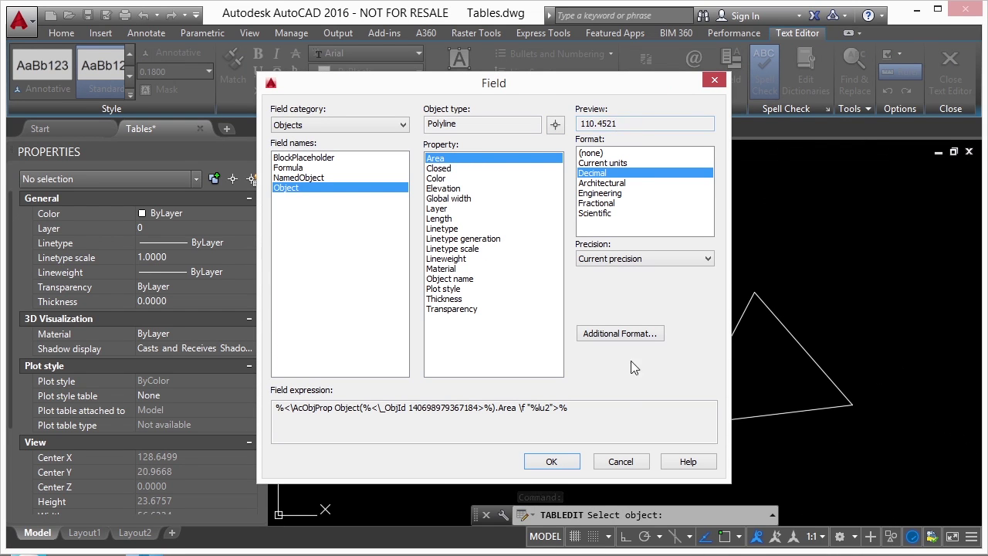
{"action": "left_click", "coordinate": [552, 462]}
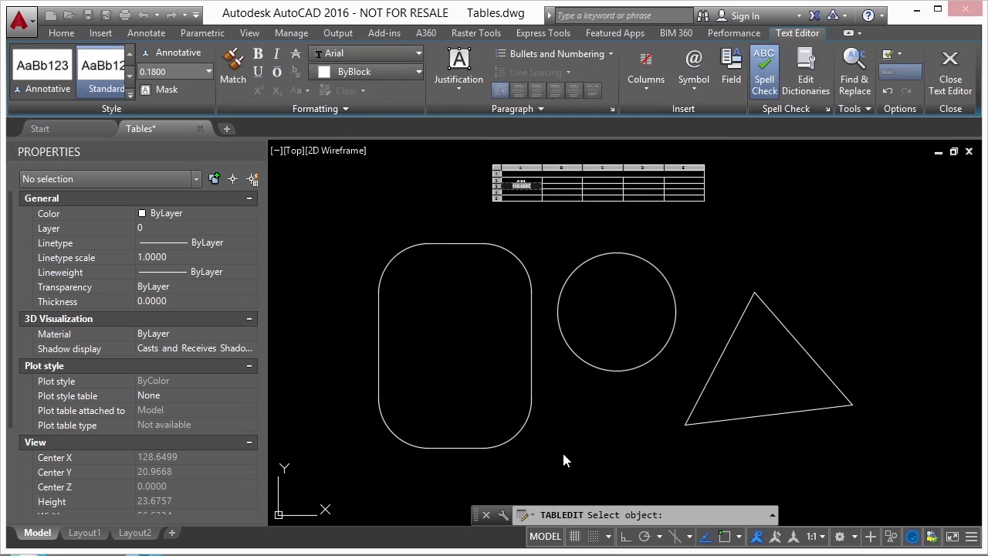
{"action": "left_click", "coordinate": [554, 219]}
{"action": "scroll", "coordinate": [522, 178], "scroll_direction": "up", "scroll_amount": 8}
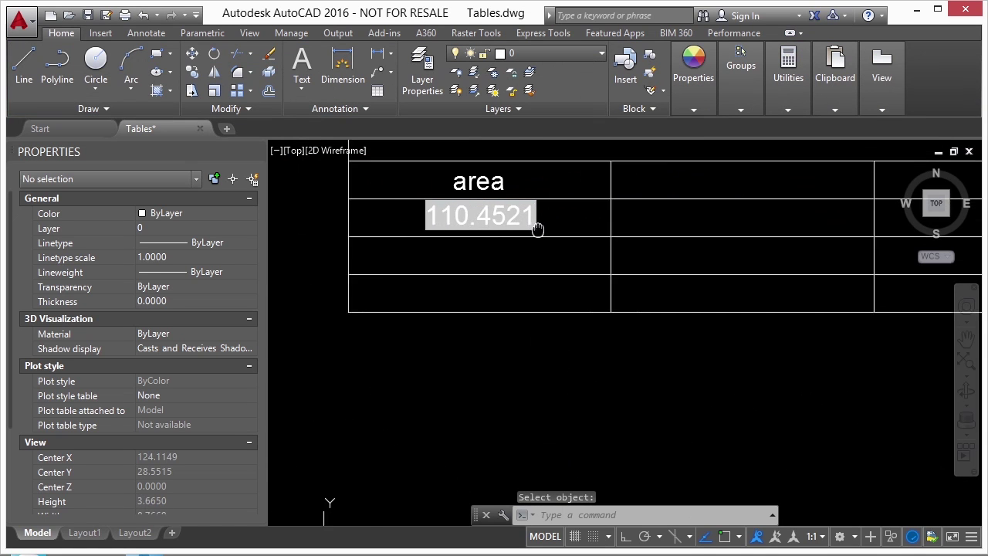
{"action": "middle_click_drag", "start_coordinate": [572, 249], "coordinate": [572, 250]}
{"action": "scroll", "coordinate": [523, 337], "scroll_direction": "down", "scroll_amount": 5}
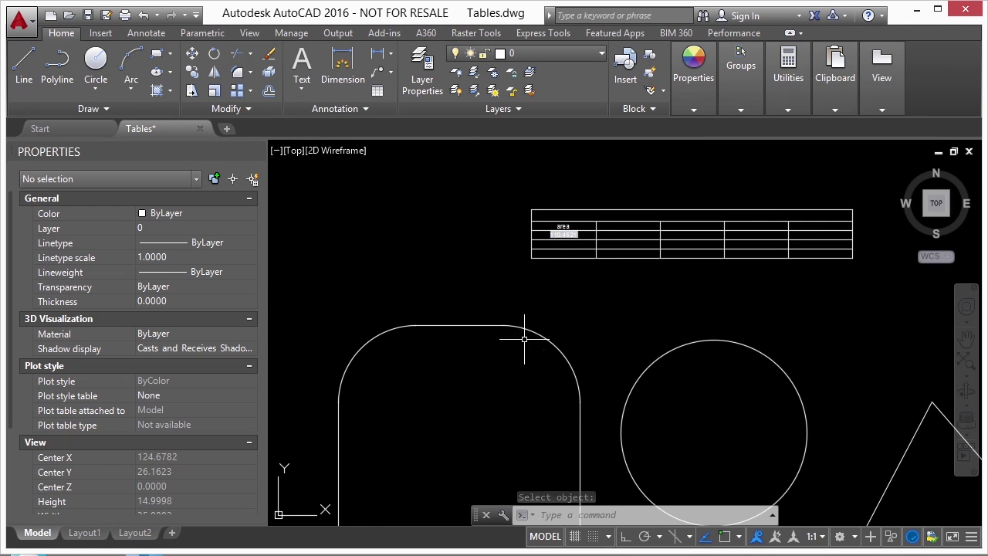
- Insert the circle's area field, 41.2400, into cell A4
{"action": "scroll", "coordinate": [573, 236], "scroll_direction": "up", "scroll_amount": 4}
{"action": "left_click", "coordinate": [573, 241]}
{"action": "double_click", "coordinate": [572, 240]}
{"action": "right_click", "coordinate": [573, 241]}
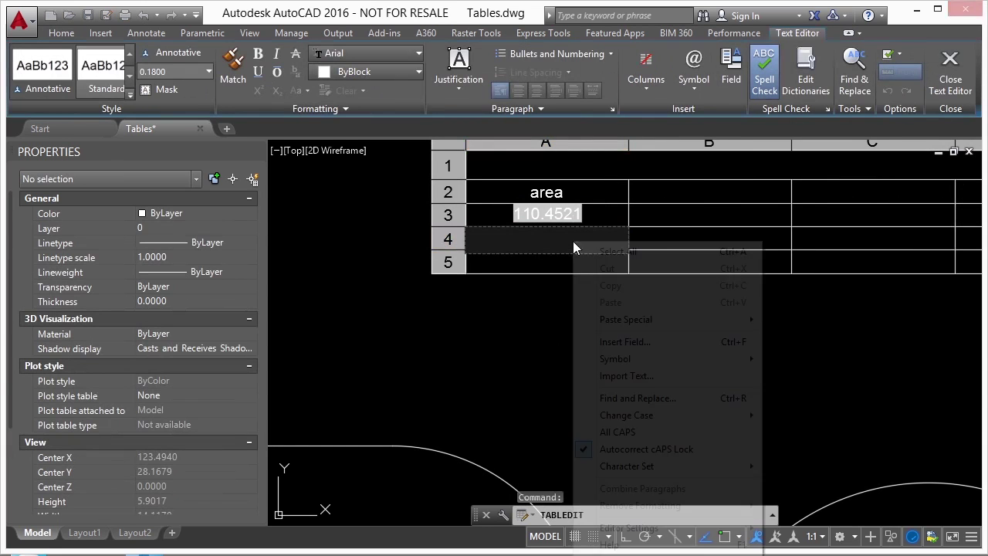
{"action": "left_click", "coordinate": [625, 341]}
{"action": "key", "text": "Escape"}
{"action": "scroll", "coordinate": [639, 351], "scroll_direction": "down", "scroll_amount": 3}
{"action": "left_click", "coordinate": [669, 380]}
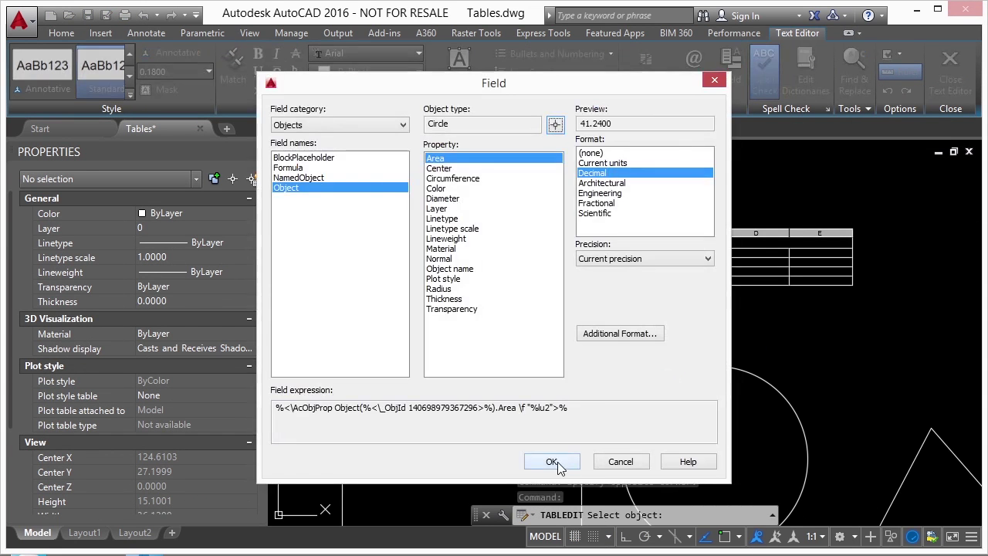
{"action": "left_click", "coordinate": [540, 497]}
{"action": "scroll", "coordinate": [594, 315], "scroll_direction": "up", "scroll_amount": 3}
- Insert the triangle's area field, 39.5597, into cell A5 and finish editing the table
{"action": "double_click", "coordinate": [562, 258]}
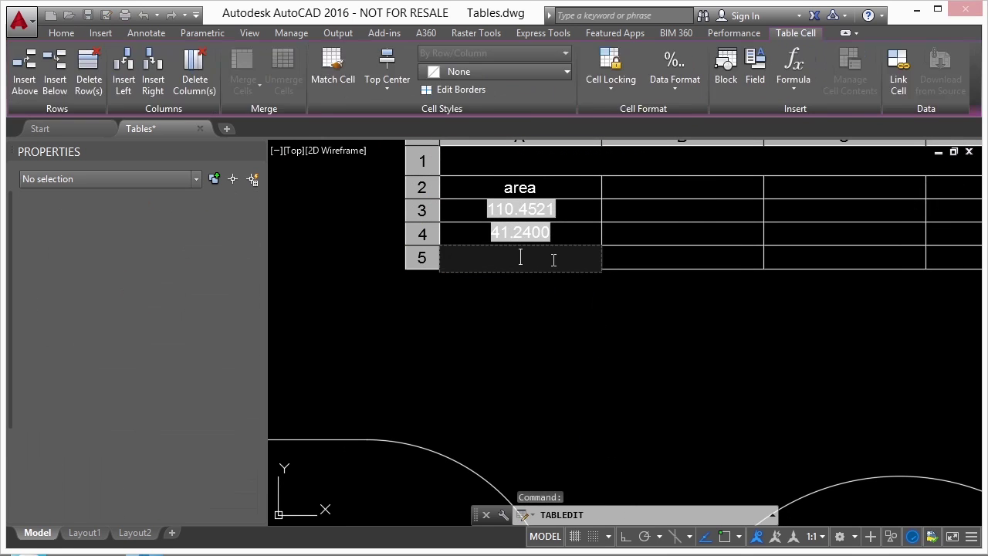
{"action": "right_click", "coordinate": [553, 255]}
{"action": "left_click", "coordinate": [599, 348]}
{"action": "left_click", "coordinate": [554, 124]}
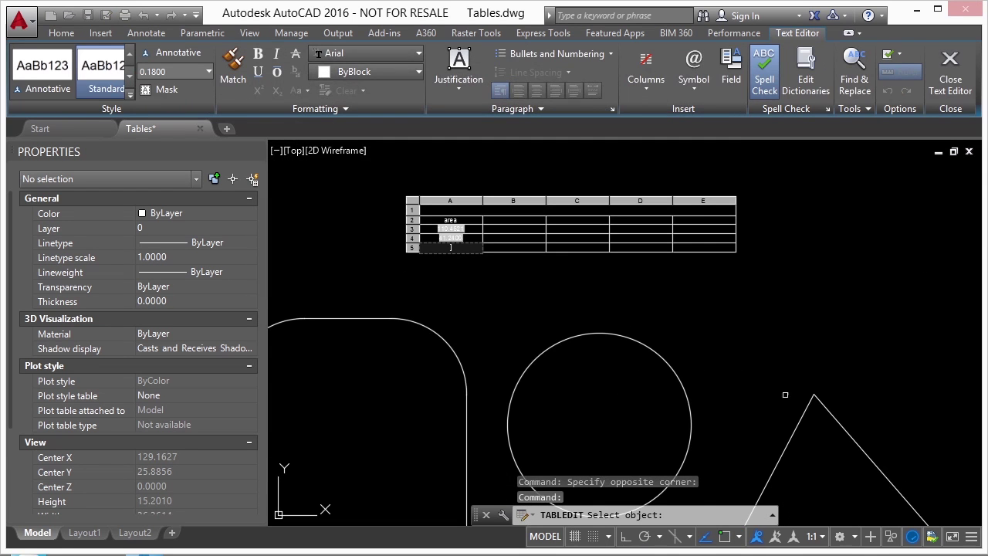
{"action": "left_click", "coordinate": [804, 412]}
{"action": "key", "text": "Return"}
{"action": "left_click", "coordinate": [497, 297]}
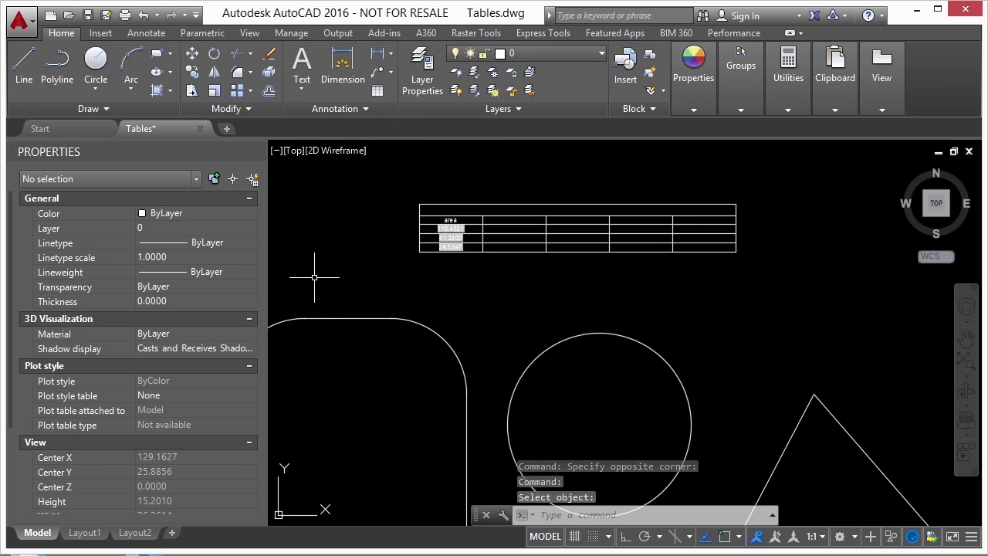
{"action": "scroll", "coordinate": [445, 240], "scroll_direction": "up", "scroll_amount": 8}
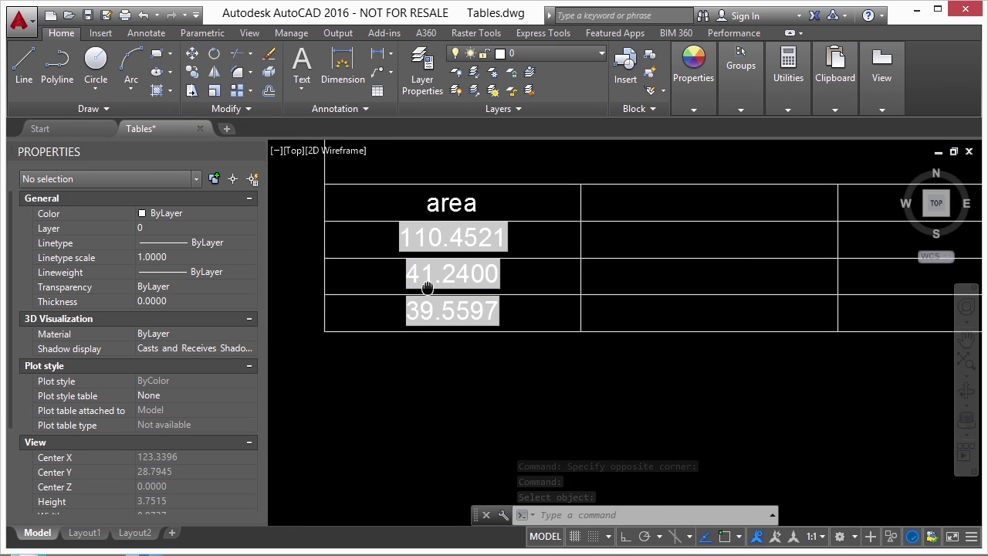
{"action": "left_click", "coordinate": [427, 286]}
{"action": "key", "text": "Escape"}
- Show the Sum, Average, Count, Cell and Equation formula choices for empty cell B3
{"action": "left_click", "coordinate": [640, 231]}
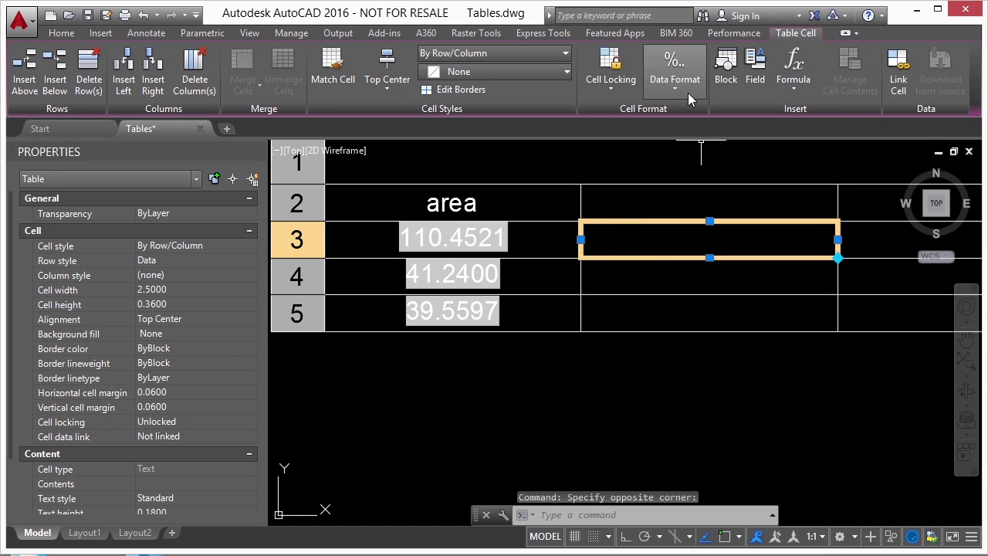
{"action": "left_click", "coordinate": [790, 86]}
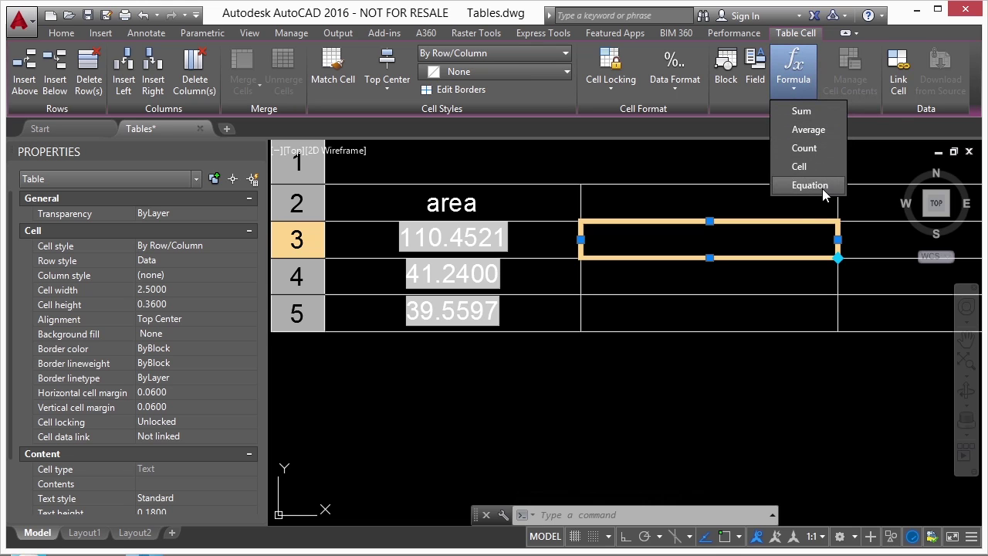
{"action": "left_click", "coordinate": [727, 240]}
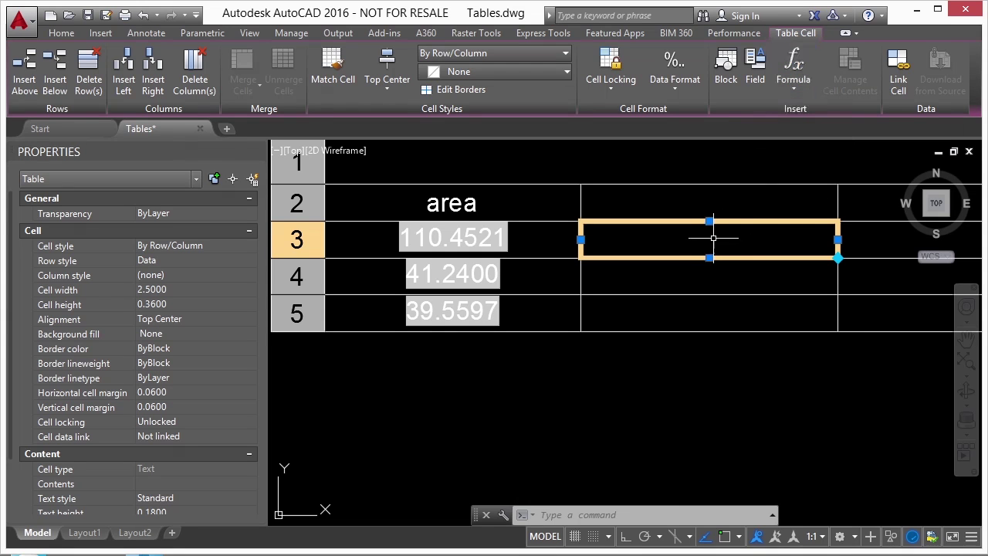
{"action": "right_click", "coordinate": [710, 245]}
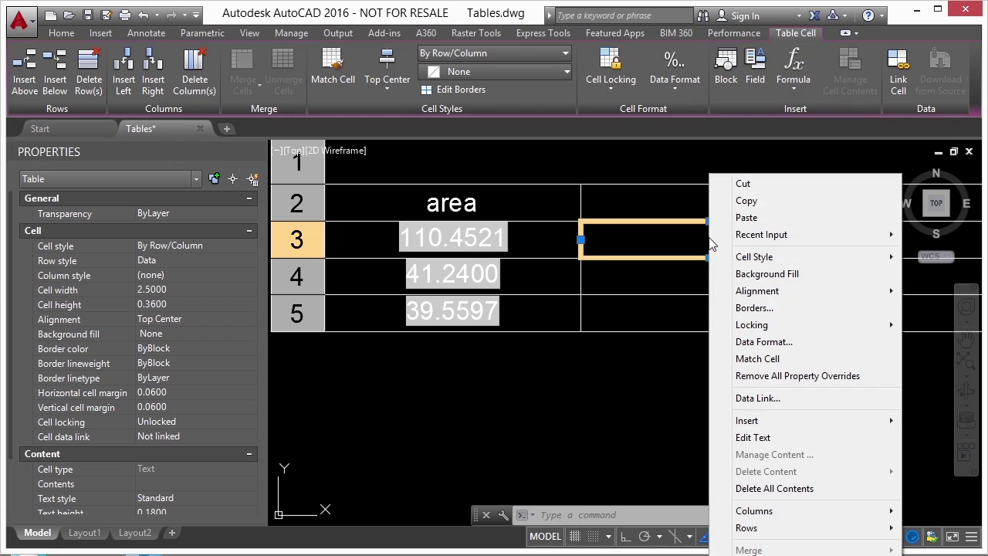
{"action": "mouse_move", "coordinate": [747, 420]}
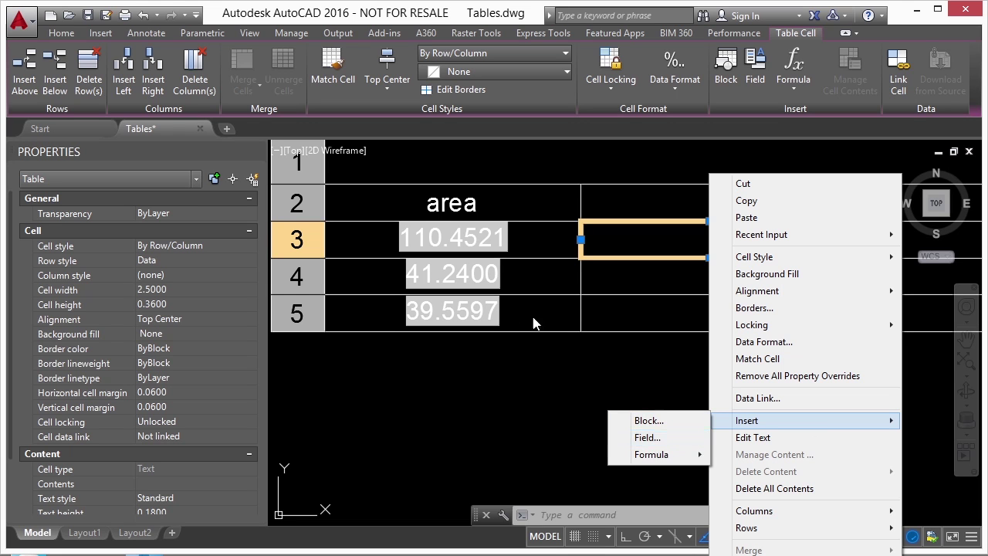
{"action": "mouse_move", "coordinate": [662, 457]}
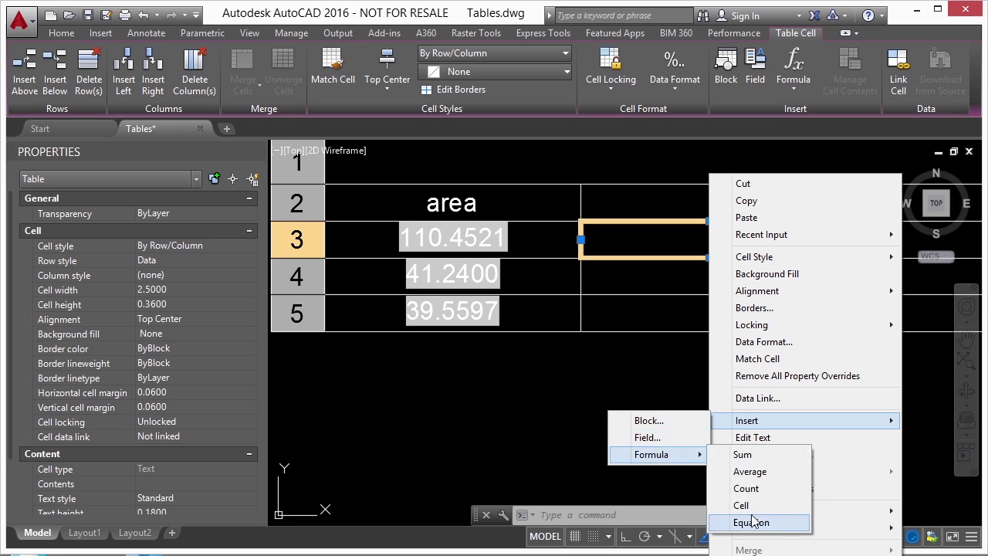
- Put =Sum(A3:A5) in cell B3 so it totals the areas as 191.2517
{"action": "left_click", "coordinate": [743, 458]}
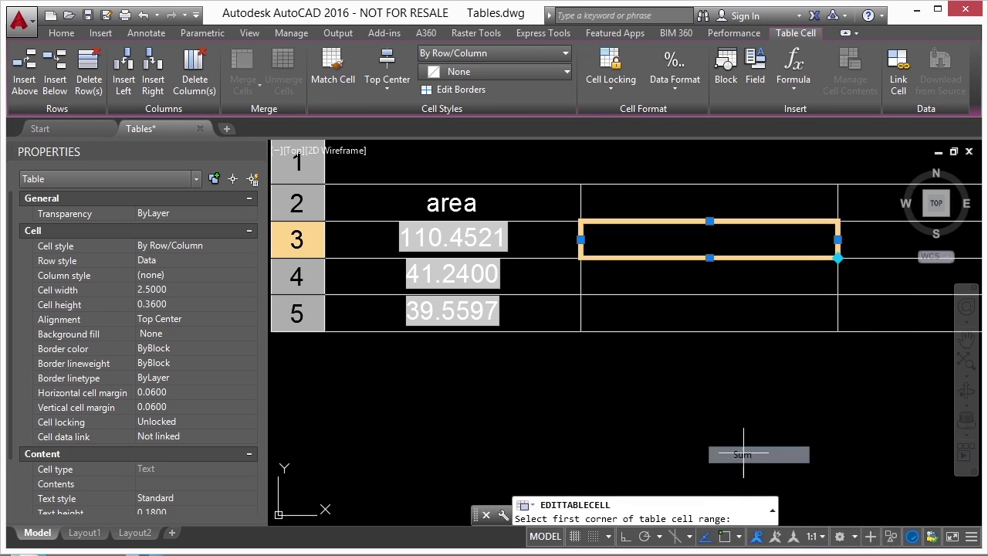
{"action": "left_click", "coordinate": [522, 236]}
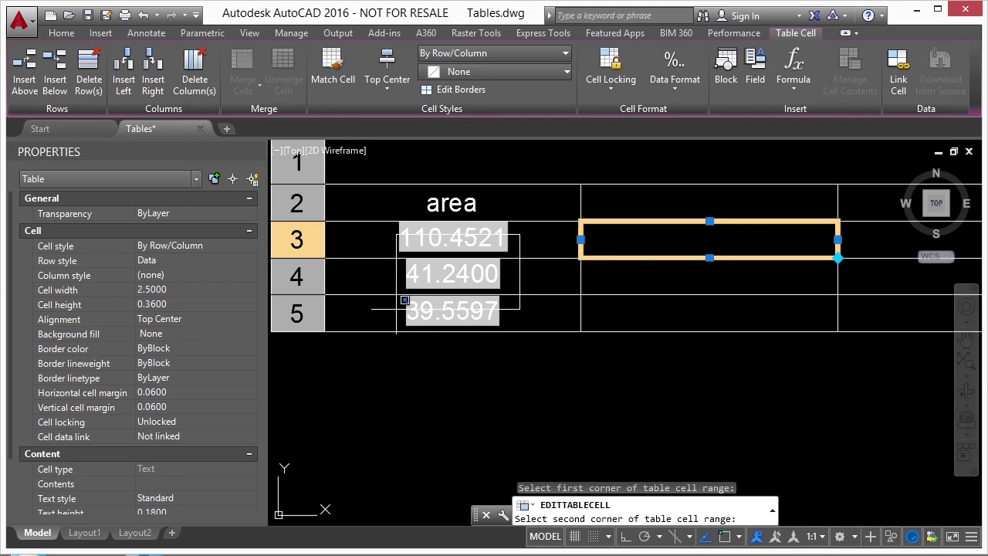
{"action": "left_click", "coordinate": [401, 306]}
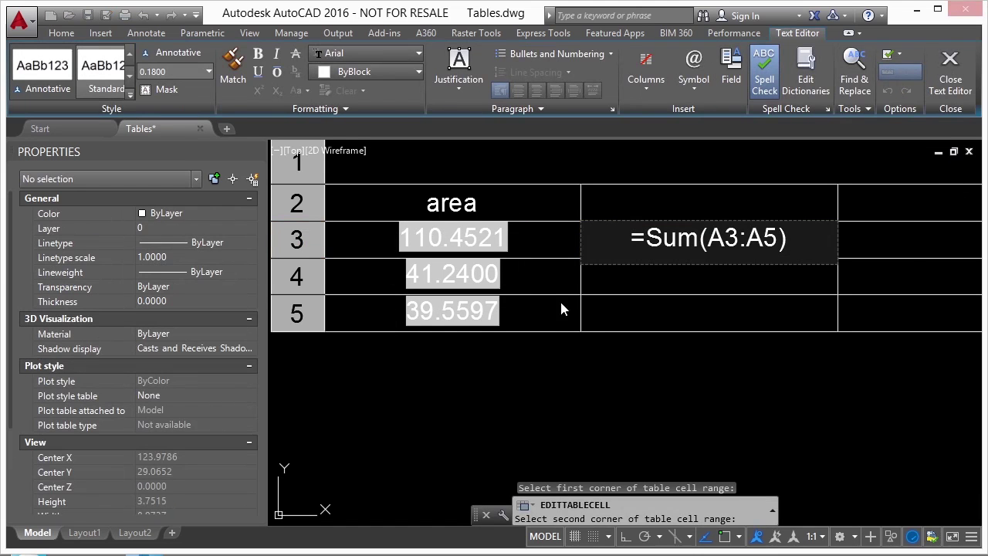
{"action": "left_click", "coordinate": [667, 414]}
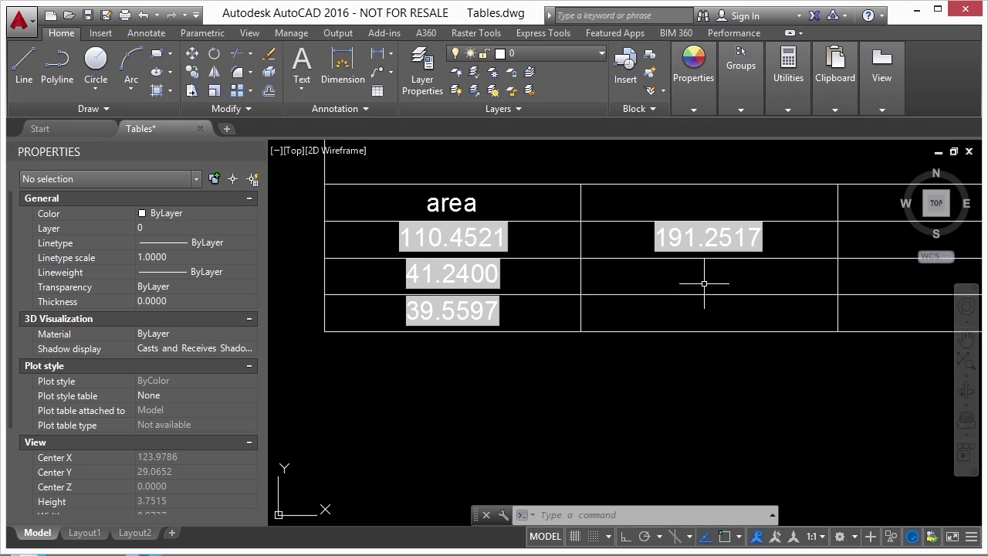
{"action": "double_click", "coordinate": [704, 283]}
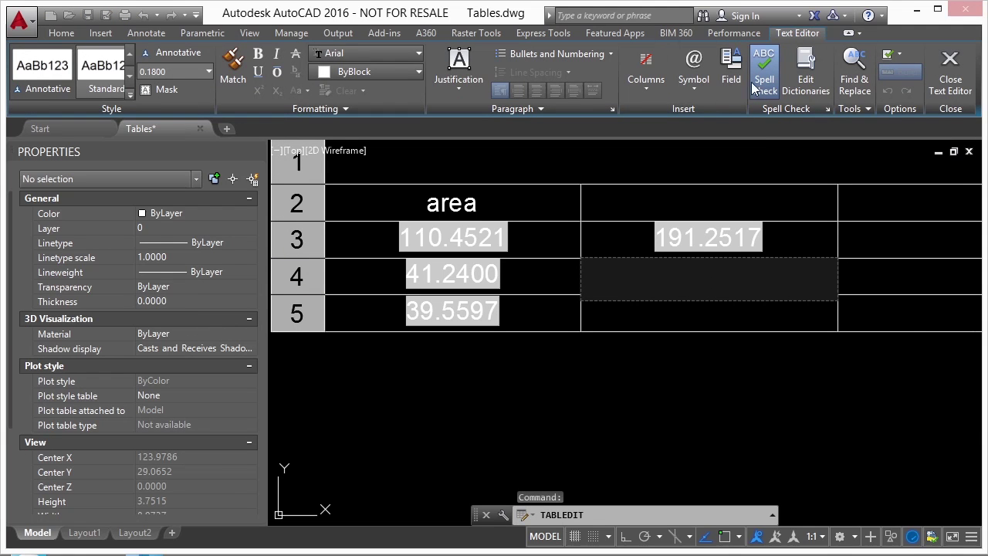
- Insert an Average formula over A3:A5 in cell B4, giving 63.7506
{"action": "right_click", "coordinate": [722, 274]}
{"action": "key", "text": "Escape"}
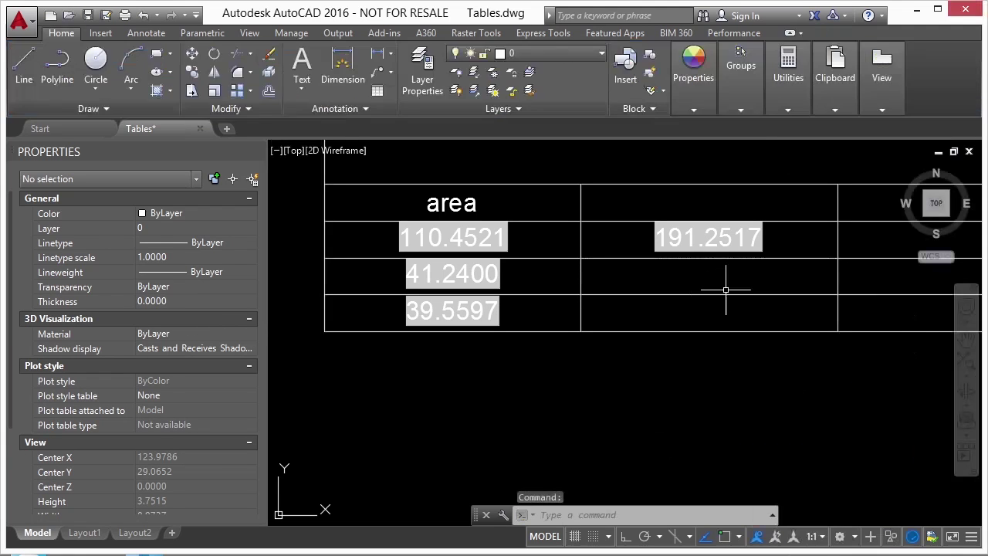
{"action": "left_click", "coordinate": [722, 275]}
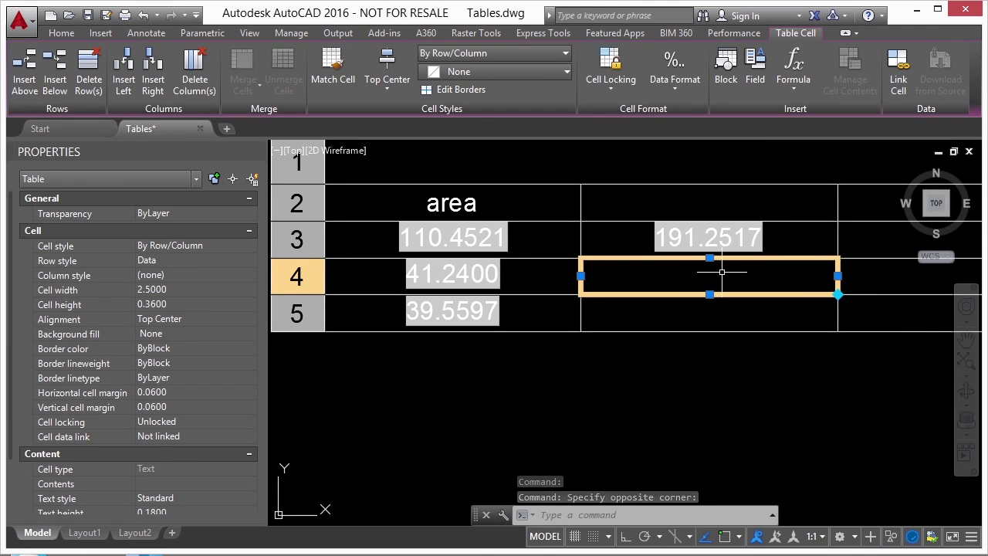
{"action": "right_click", "coordinate": [722, 273]}
{"action": "mouse_move", "coordinate": [784, 421]}
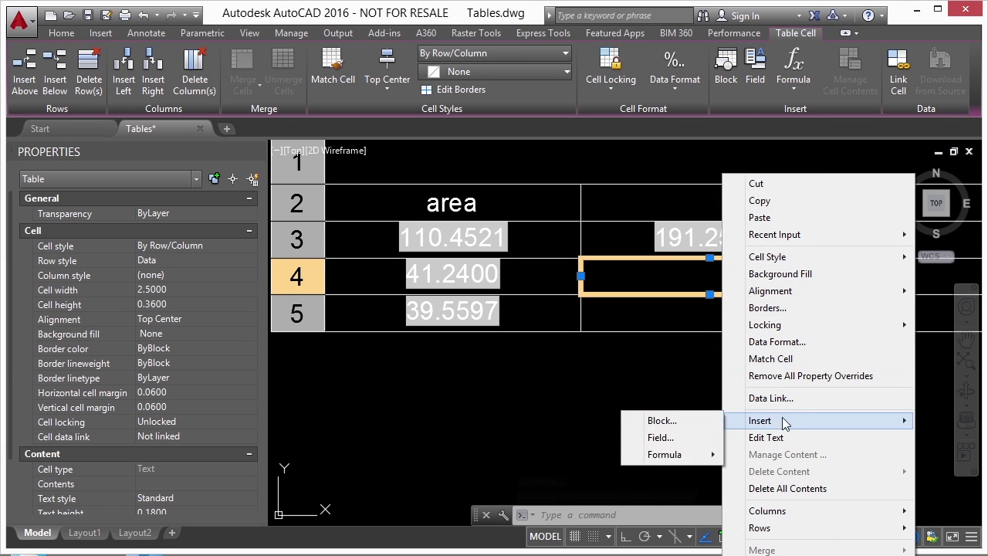
{"action": "mouse_move", "coordinate": [691, 457]}
{"action": "left_click", "coordinate": [763, 471]}
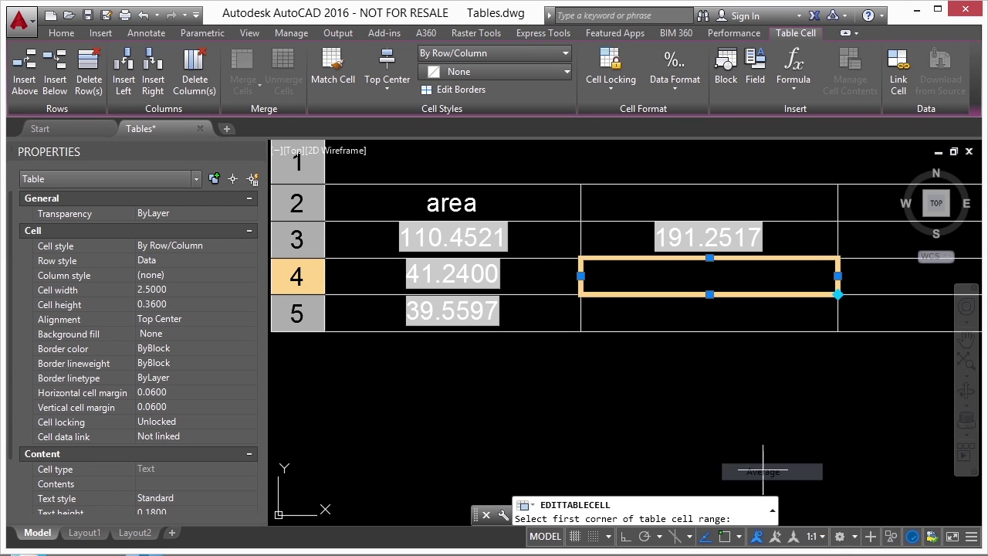
{"action": "left_click", "coordinate": [525, 236]}
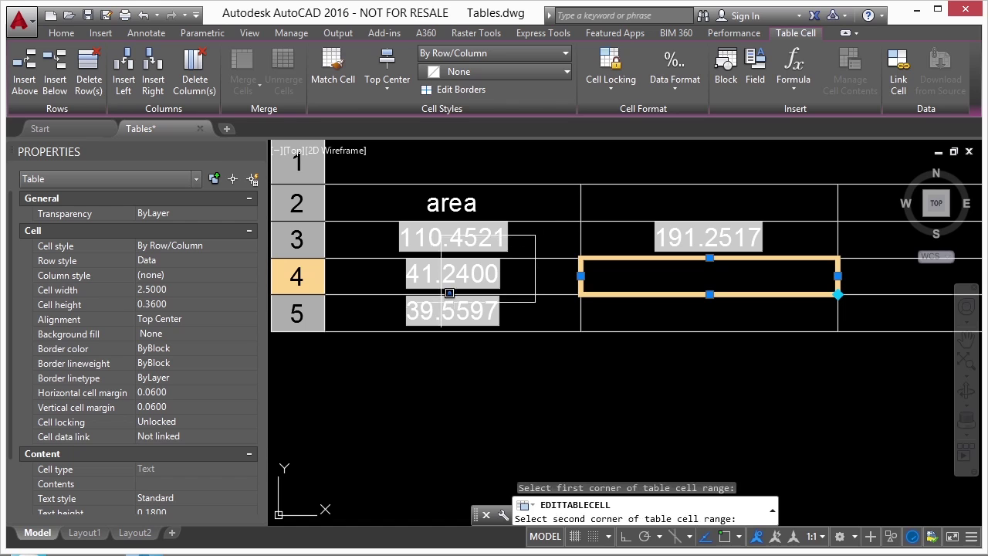
{"action": "left_click", "coordinate": [402, 320]}
{"action": "key", "text": "Return"}
{"action": "left_click", "coordinate": [579, 394]}
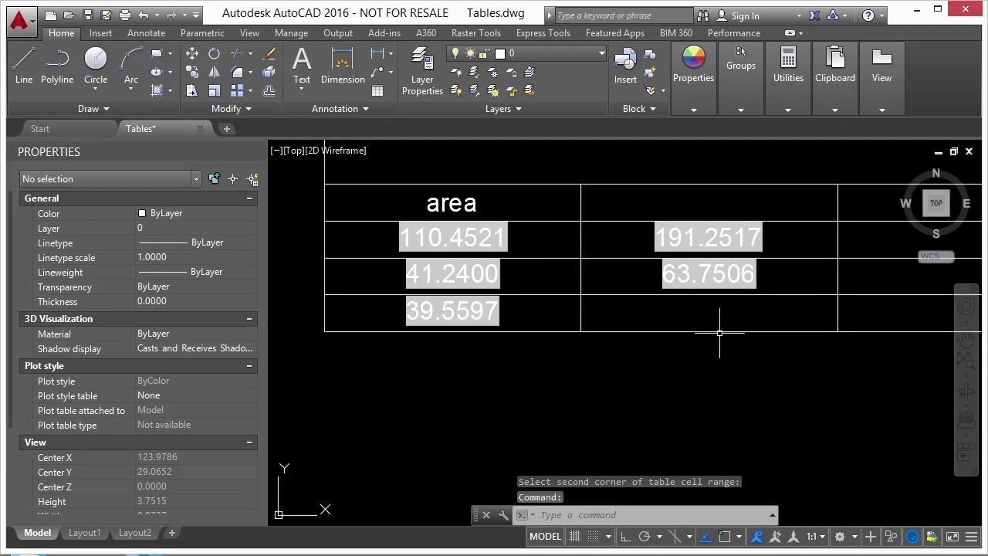
- Check the formula behind 63.7506, then zoom out and pan to center the shapes and tables
{"action": "double_click", "coordinate": [700, 266]}
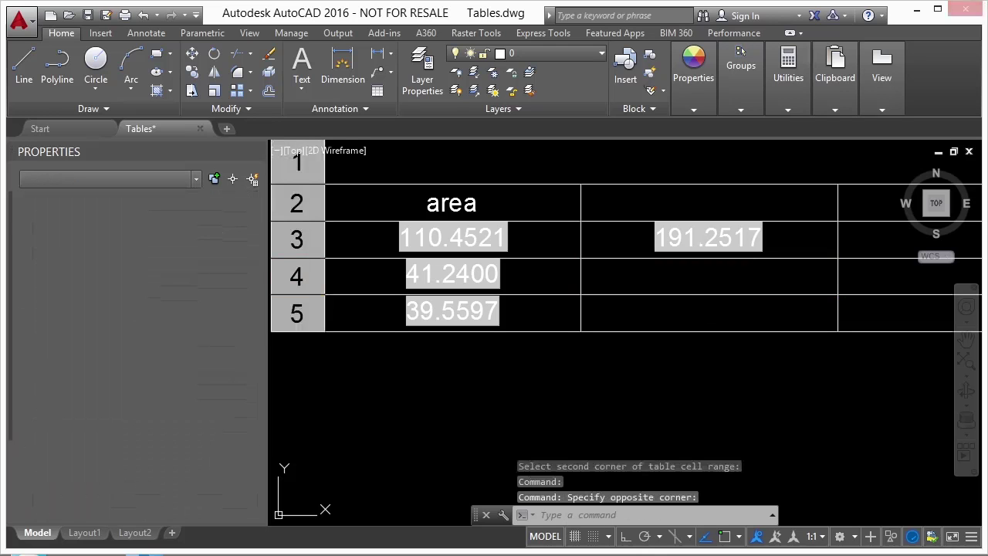
{"action": "left_click", "coordinate": [656, 354]}
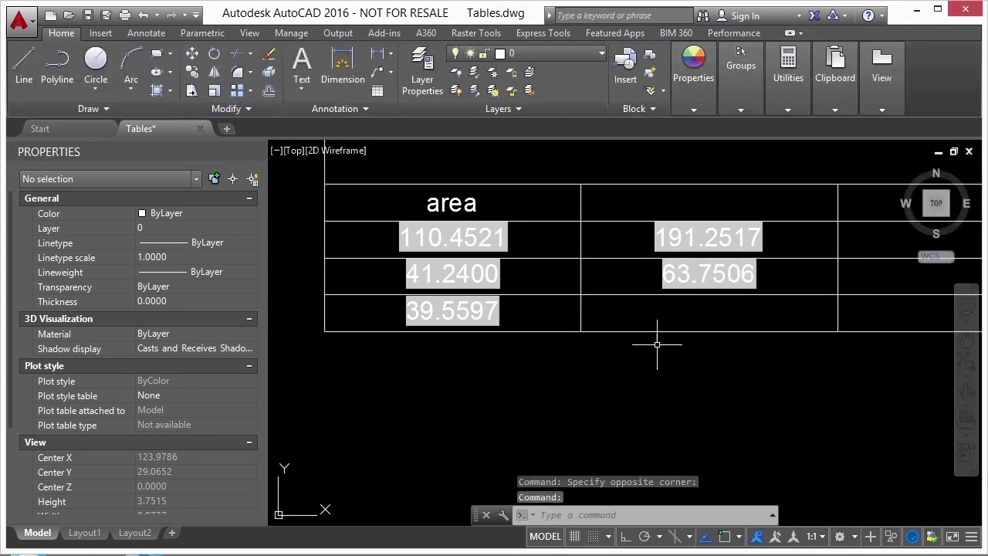
{"action": "scroll", "coordinate": [509, 247], "scroll_direction": "down", "scroll_amount": 8}
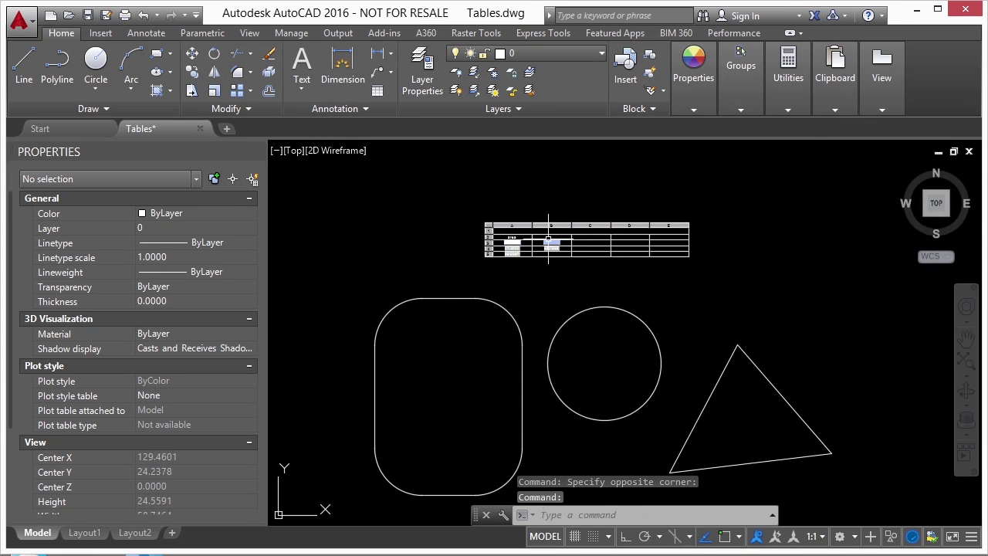
{"action": "scroll", "coordinate": [548, 240], "scroll_direction": "down", "scroll_amount": 6}
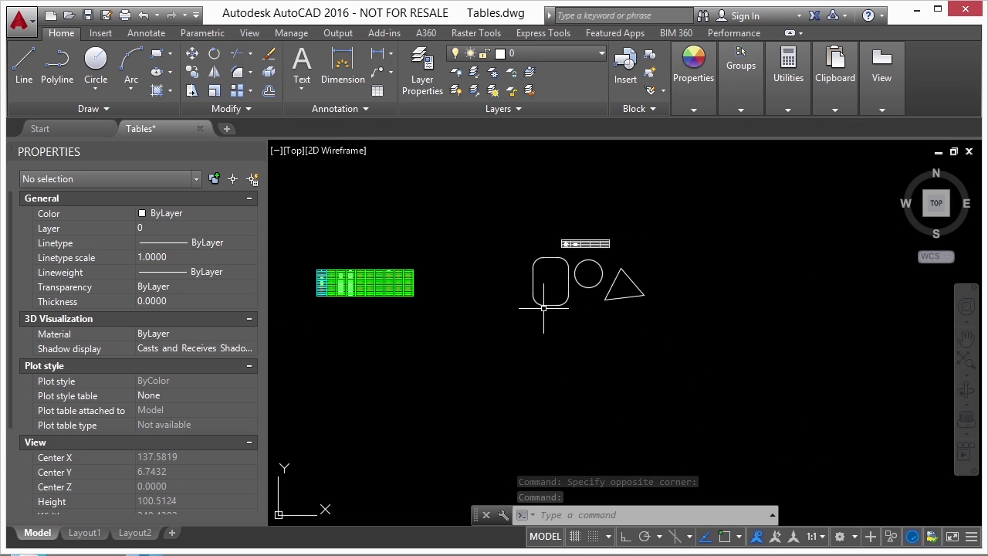
{"action": "middle_click_drag", "start_coordinate": [488, 327], "coordinate": [552, 297]}
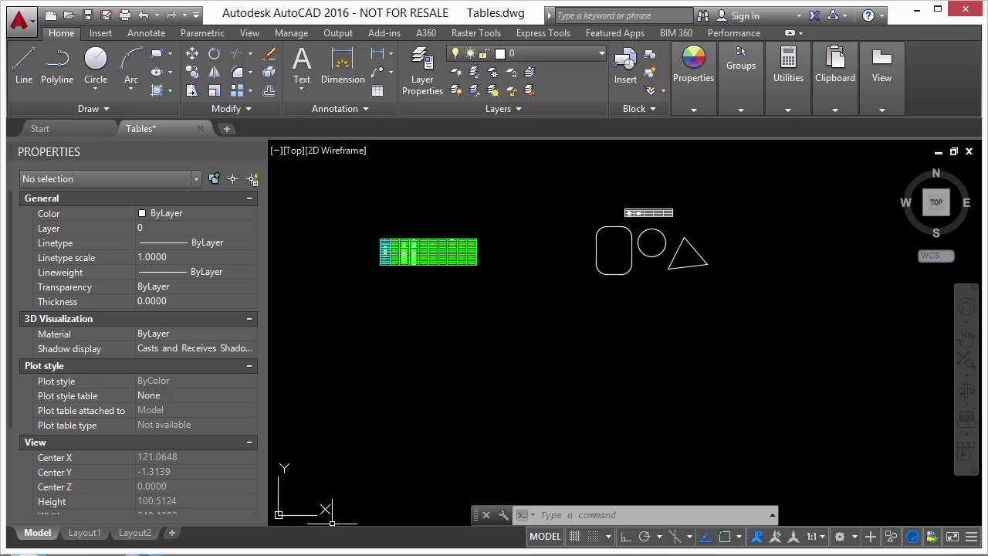
- Copy the Excel survey range A1:J19, then minimize Excel to return to AutoCAD
{"action": "key", "text": "alt+Tab"}
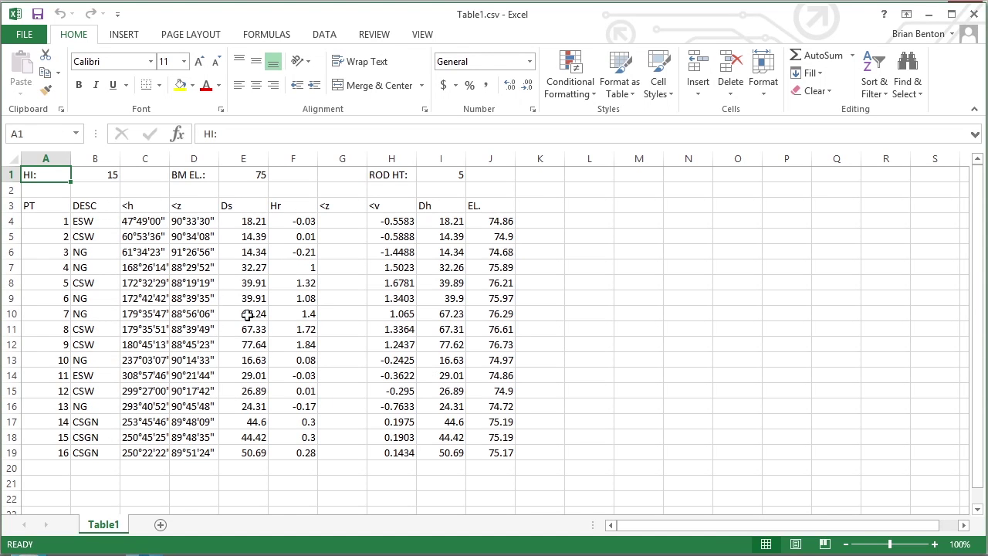
{"action": "left_click", "coordinate": [496, 453]}
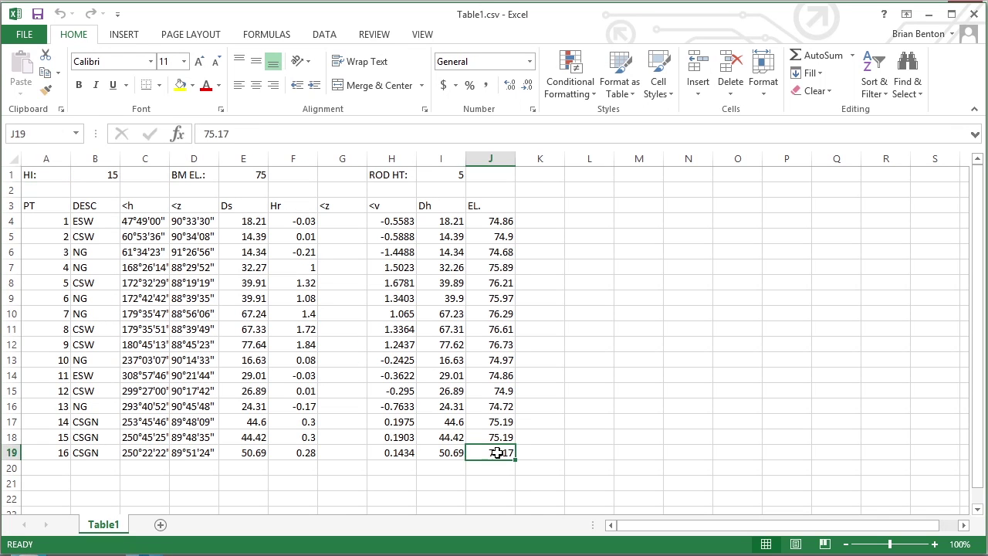
{"action": "left_click", "coordinate": [60, 180], "text": "shift"}
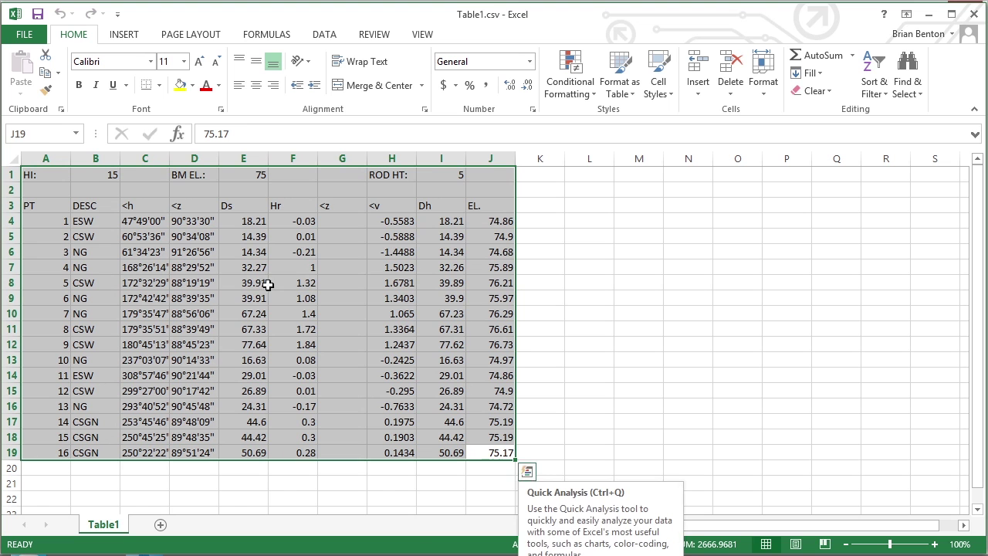
{"action": "right_click", "coordinate": [263, 283]}
{"action": "left_click", "coordinate": [305, 312]}
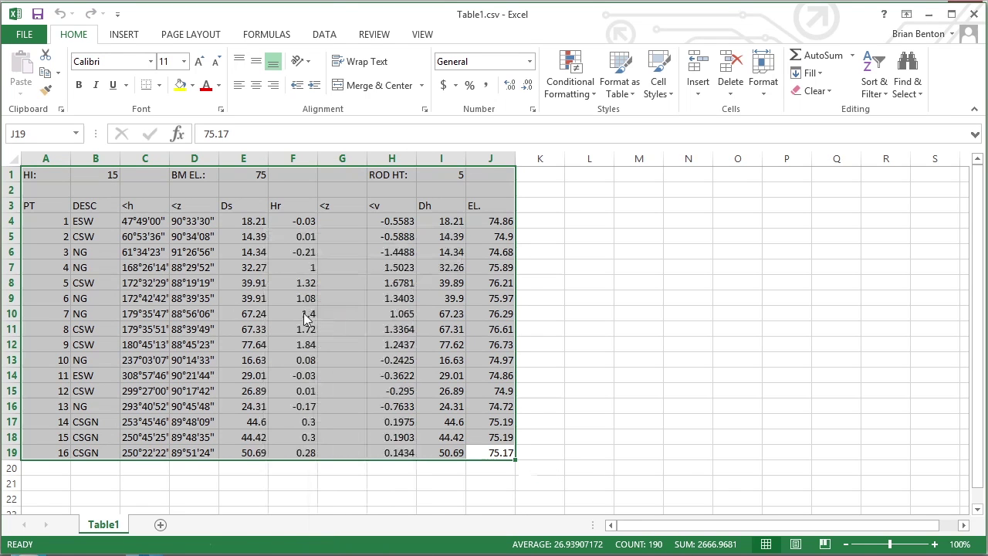
{"action": "left_click", "coordinate": [928, 14]}
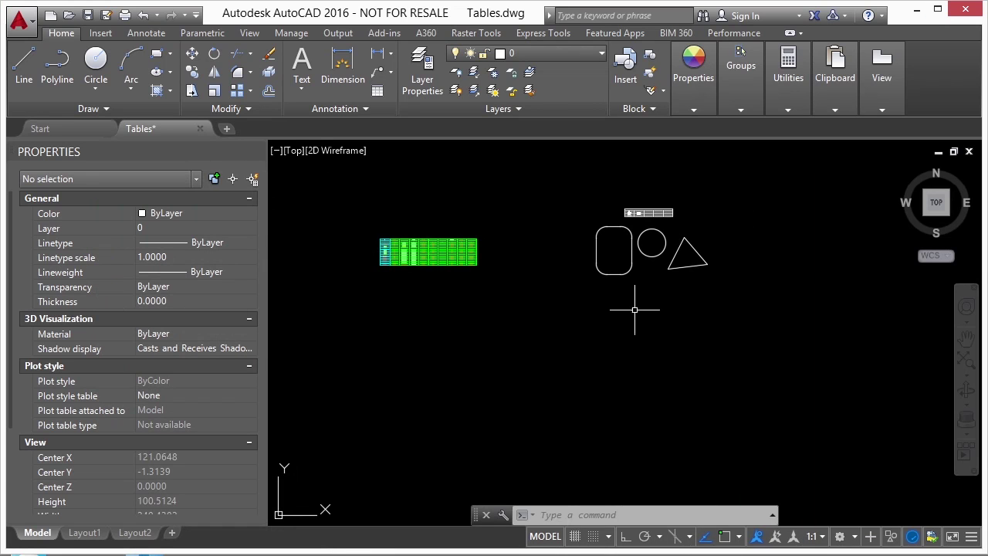
- Use Paste Special to insert the survey range as a Microsoft Excel Worksheet object
{"action": "left_click", "coordinate": [451, 308]}
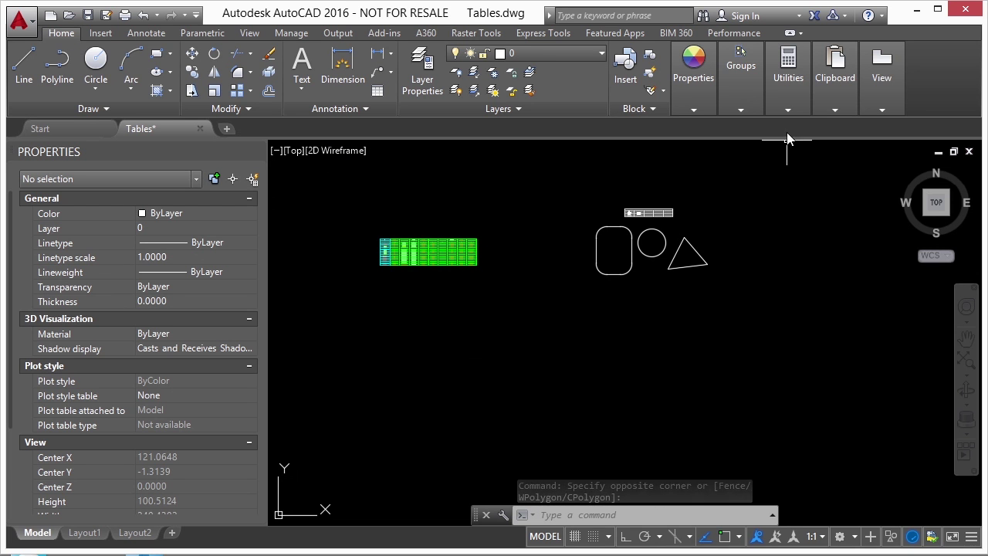
{"action": "left_click", "coordinate": [844, 107]}
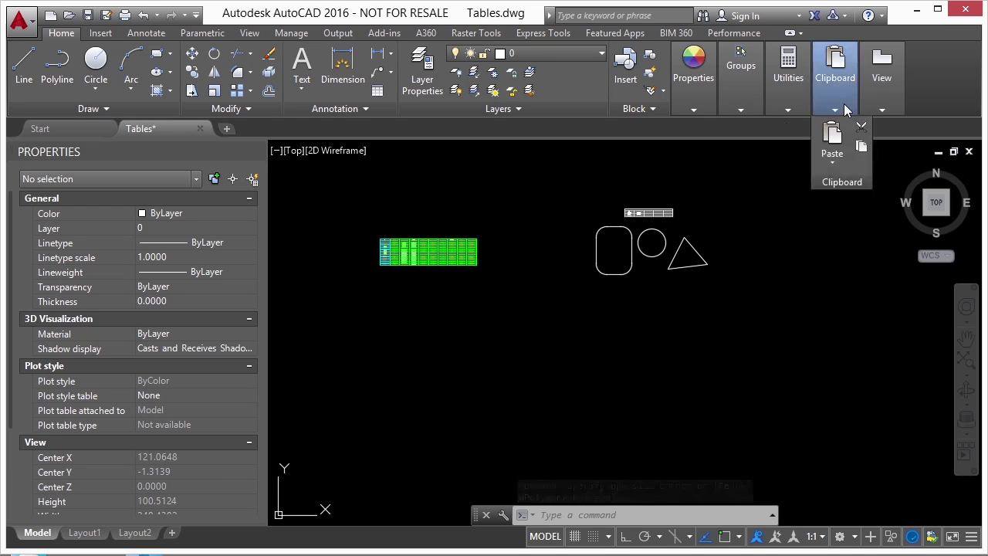
{"action": "left_click", "coordinate": [832, 159]}
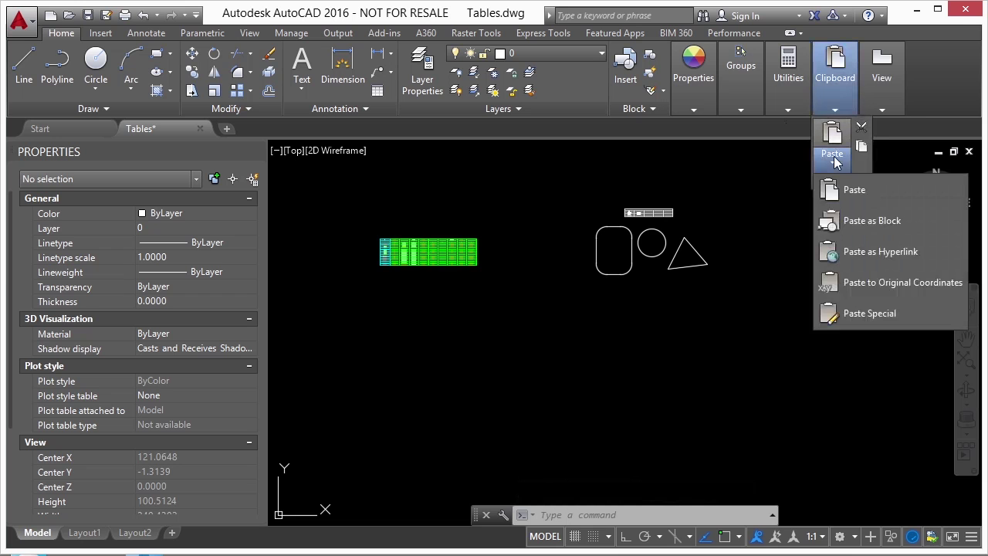
{"action": "left_click", "coordinate": [857, 313]}
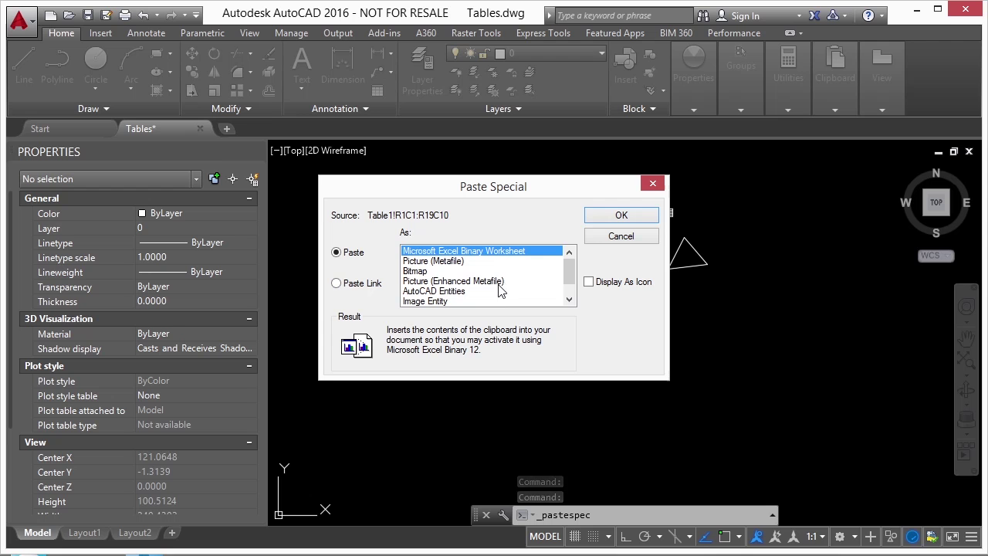
{"action": "left_click", "coordinate": [622, 216]}
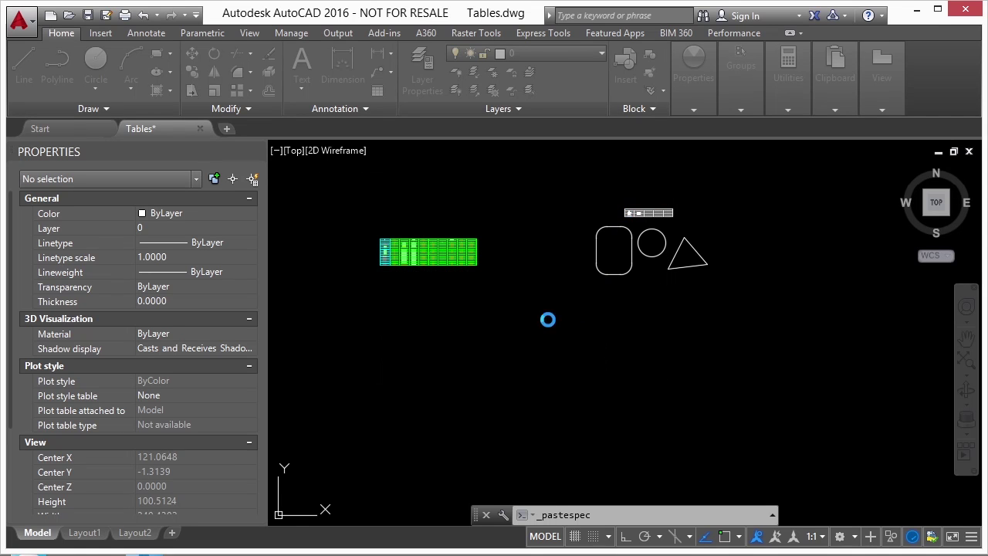
{"action": "scroll", "coordinate": [511, 329], "scroll_direction": "up", "scroll_amount": 5}
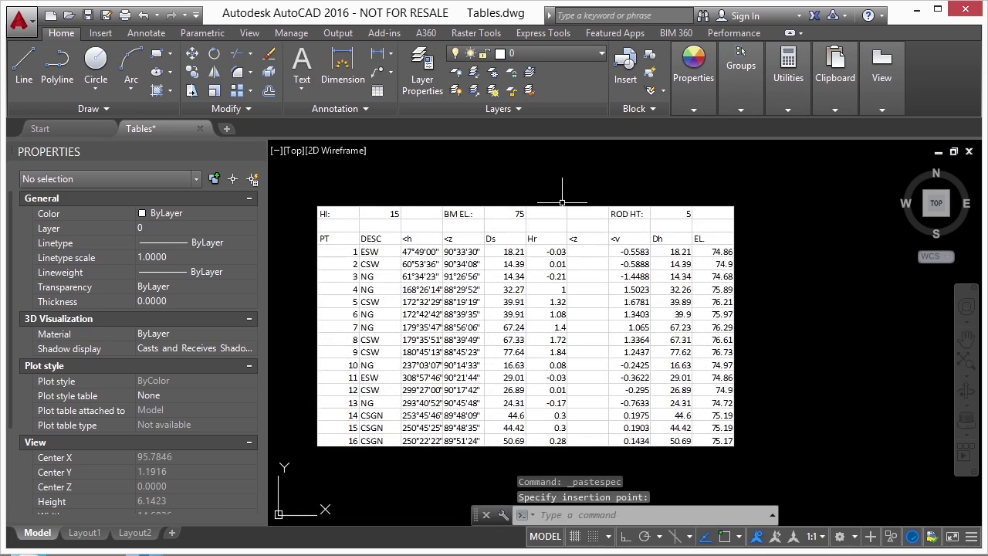
{"action": "left_click", "coordinate": [562, 202]}
{"action": "left_click", "coordinate": [549, 178]}
{"action": "left_click", "coordinate": [512, 210]}
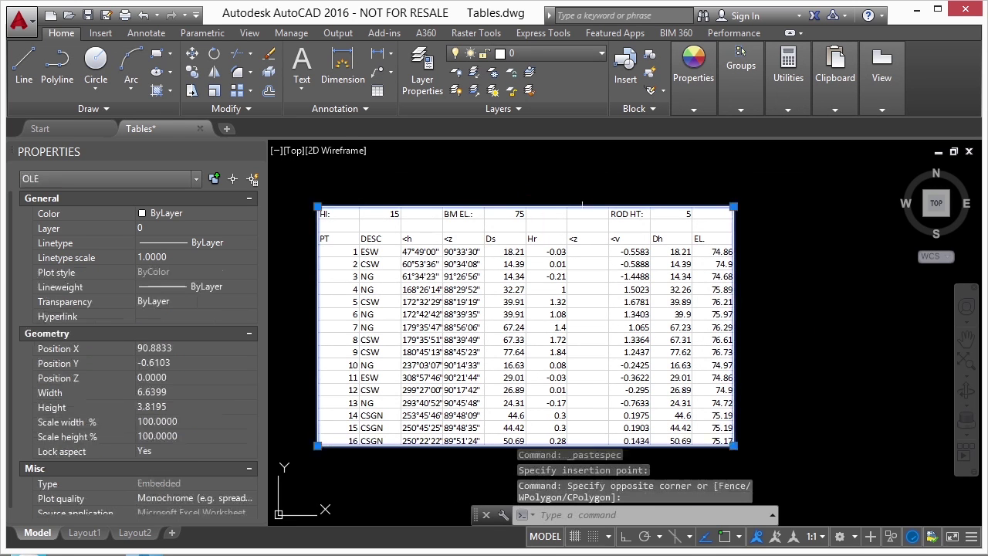
{"action": "scroll", "coordinate": [499, 241], "scroll_direction": "down", "scroll_amount": 1}
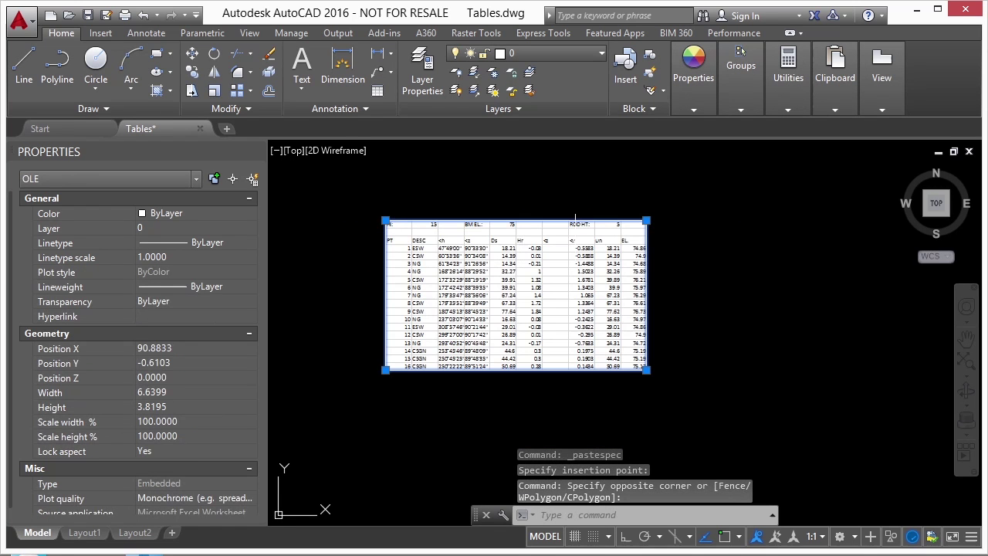
- Resize the embedded spreadsheet with its corner grip to about 93% scale
{"action": "left_click", "coordinate": [646, 221]}
{"action": "left_click", "coordinate": [762, 151]}
{"action": "left_click", "coordinate": [761, 150]}
{"action": "scroll", "coordinate": [643, 256], "scroll_direction": "down", "scroll_amount": 4}
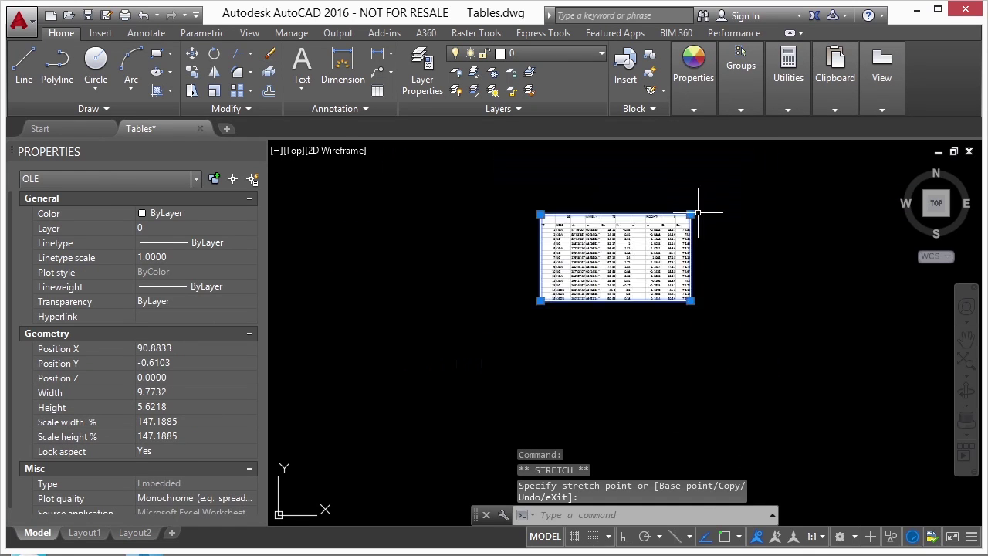
{"action": "left_click", "coordinate": [633, 242]}
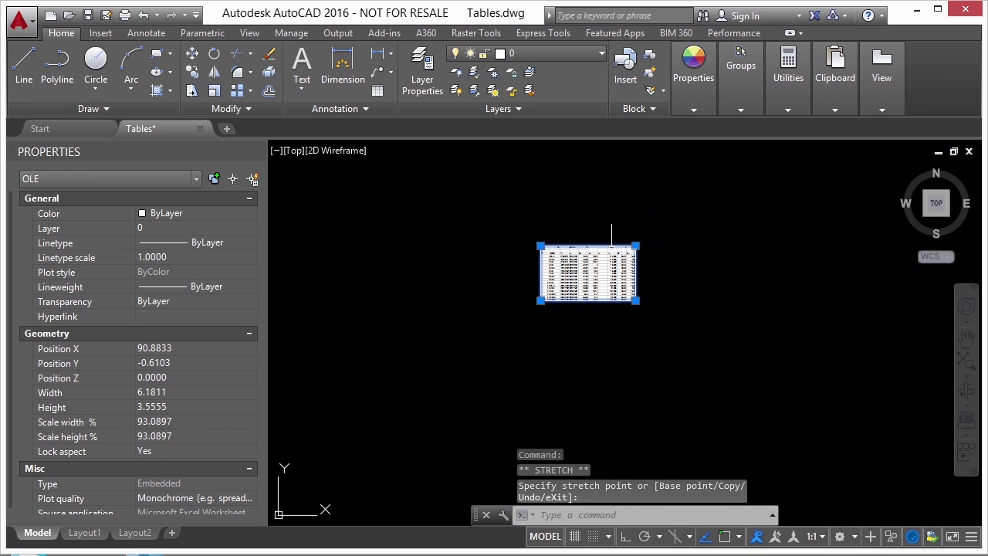
{"action": "key", "text": "Escape"}
{"action": "scroll", "coordinate": [598, 275], "scroll_direction": "up", "scroll_amount": 5}
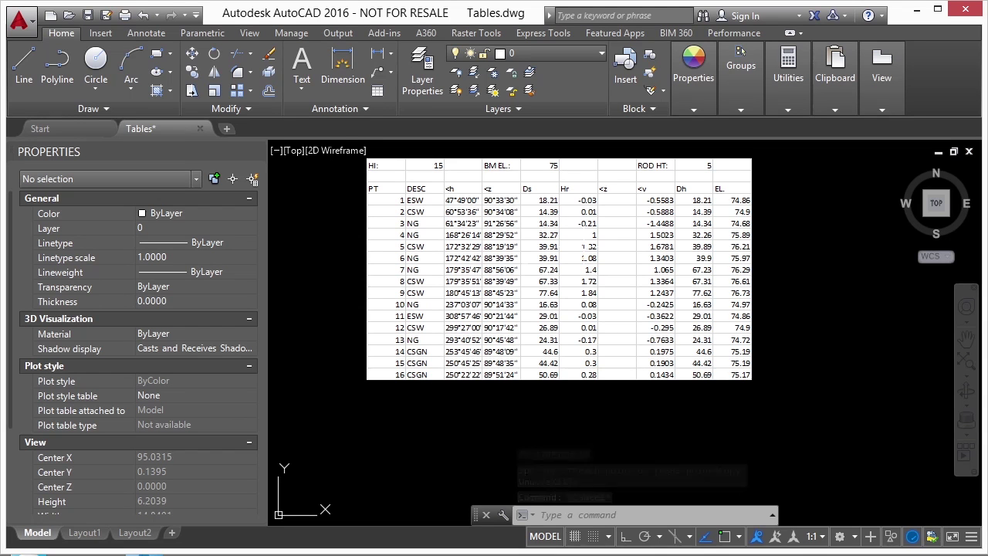
{"action": "scroll", "coordinate": [509, 262], "scroll_direction": "down", "scroll_amount": 5}
- Use Paste Special to paste the survey data as AutoCAD Entities beside the embedded copy
{"action": "left_click", "coordinate": [828, 106]}
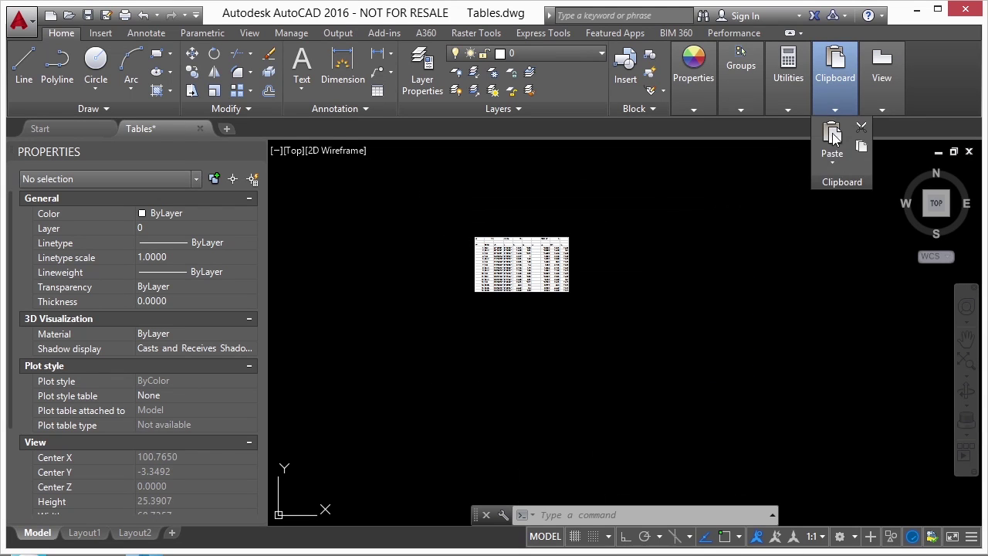
{"action": "left_click", "coordinate": [832, 158]}
{"action": "left_click", "coordinate": [870, 313]}
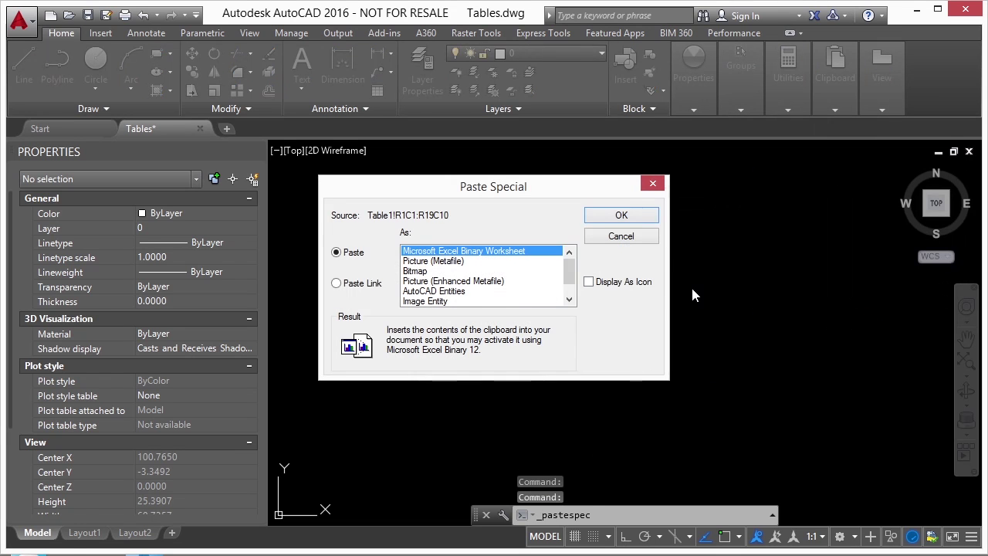
{"action": "left_click", "coordinate": [447, 291]}
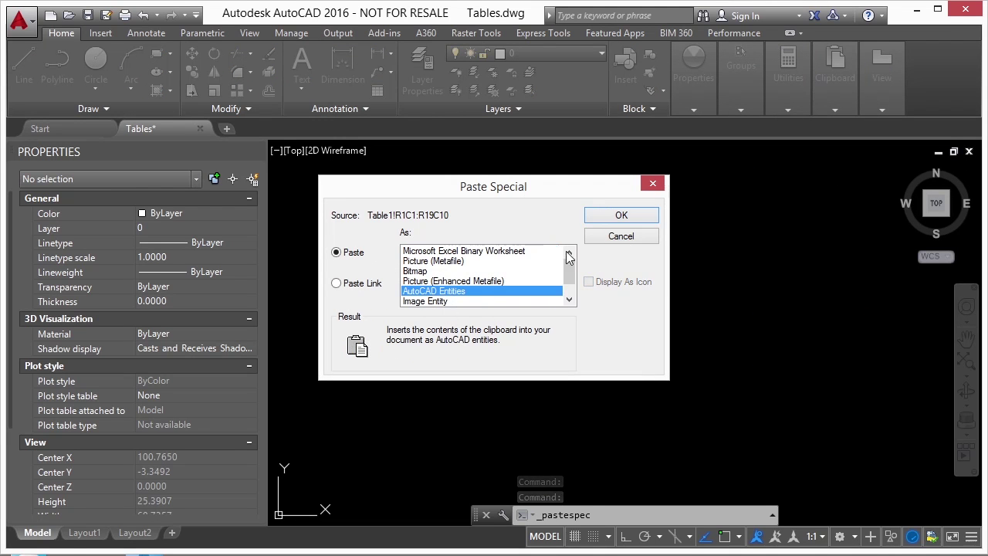
{"action": "left_click", "coordinate": [607, 213]}
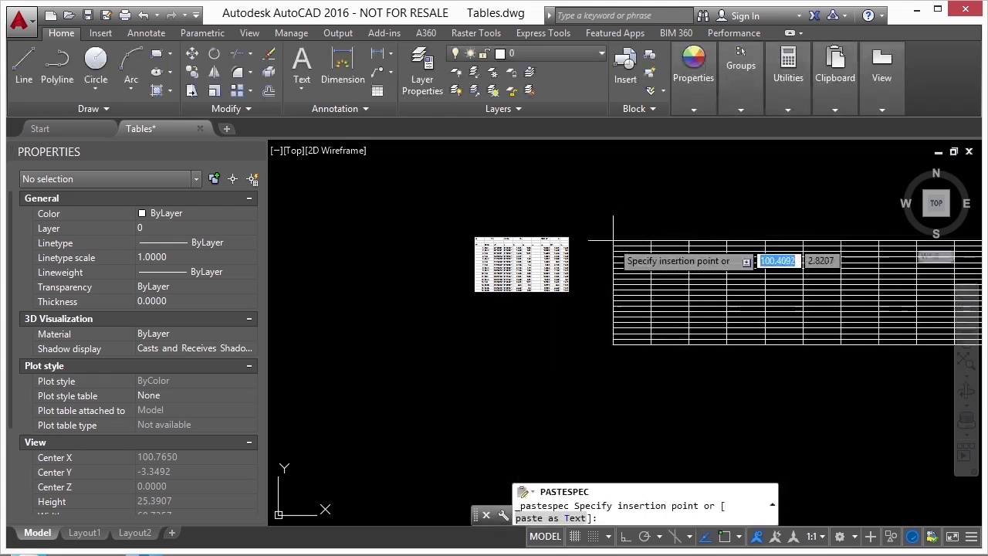
{"action": "left_click", "coordinate": [513, 232]}
- Select cells A3, A6 and A10 of the pasted table, then clear the selection
{"action": "scroll", "coordinate": [510, 260], "scroll_direction": "up", "scroll_amount": 2}
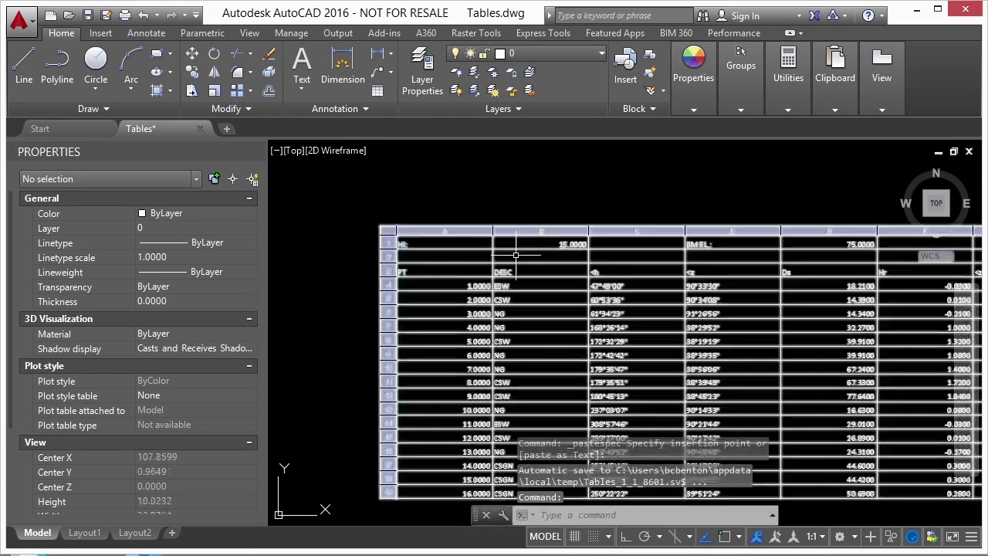
{"action": "left_click", "coordinate": [457, 271]}
{"action": "left_click", "coordinate": [463, 314]}
{"action": "left_click", "coordinate": [458, 368]}
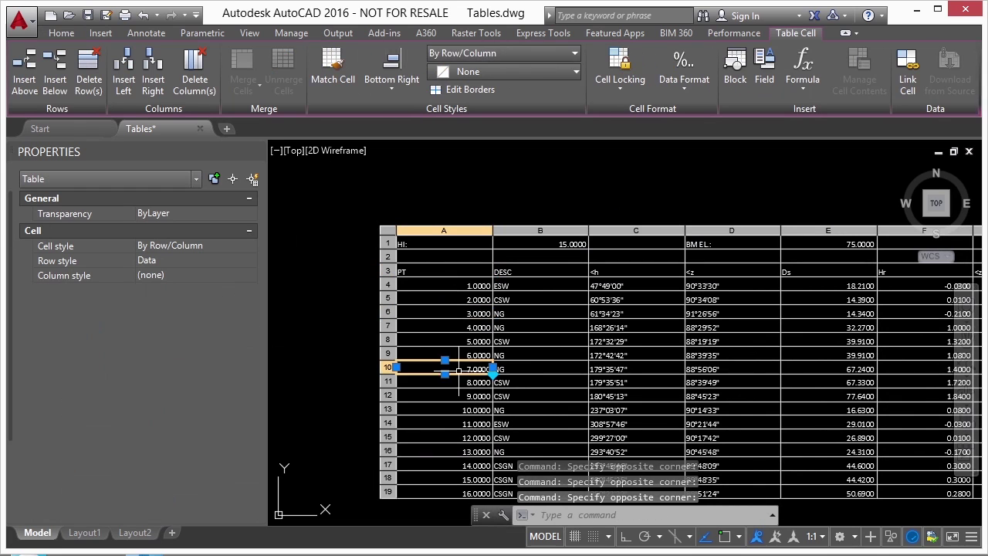
{"action": "key", "text": "Escape"}
{"action": "key", "text": "Escape"}
{"action": "scroll", "coordinate": [478, 284], "scroll_direction": "down", "scroll_amount": 2}
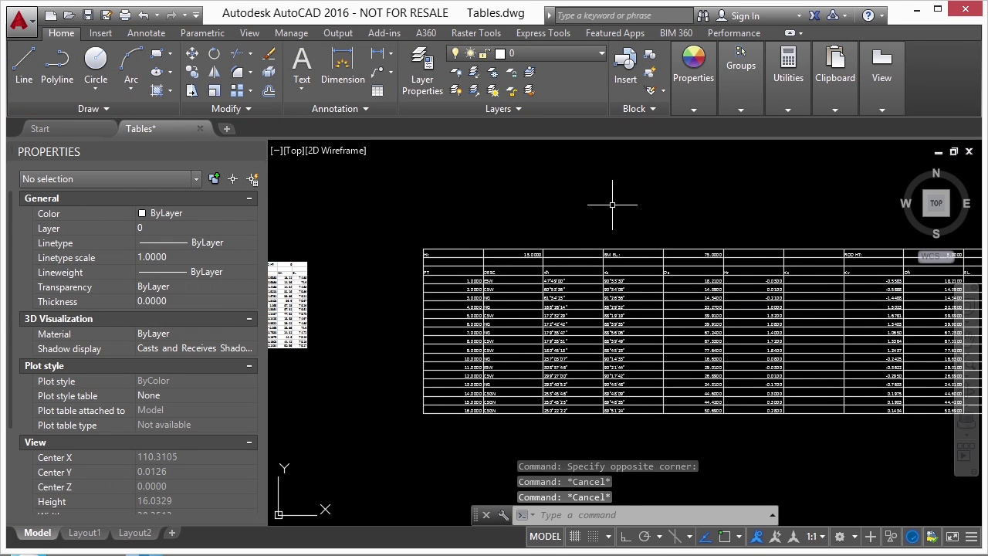
- Delete the DESC column (column B) from the editable survey table
{"action": "left_click", "coordinate": [510, 273]}
{"action": "scroll", "coordinate": [517, 267], "scroll_direction": "up", "scroll_amount": 2}
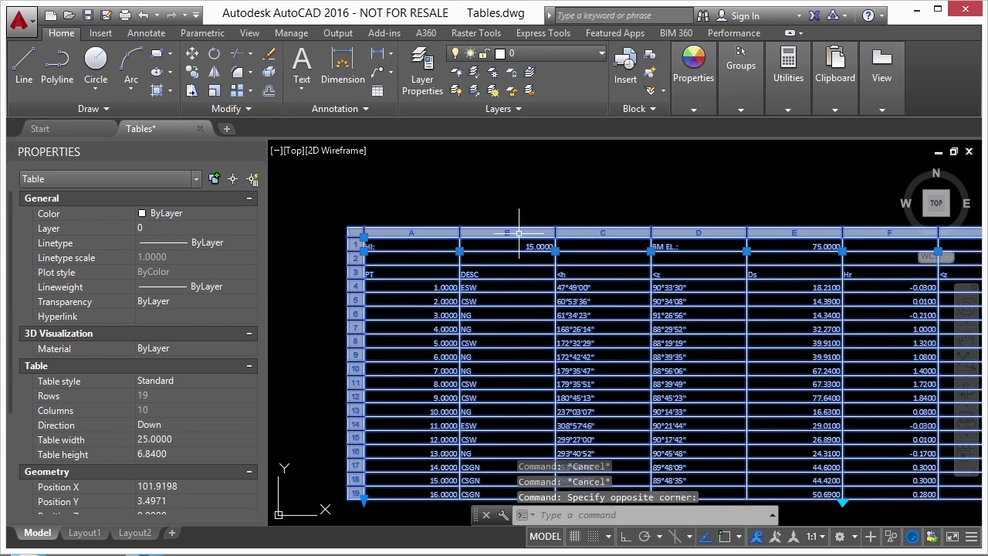
{"action": "left_click", "coordinate": [518, 231]}
{"action": "right_click", "coordinate": [518, 233]}
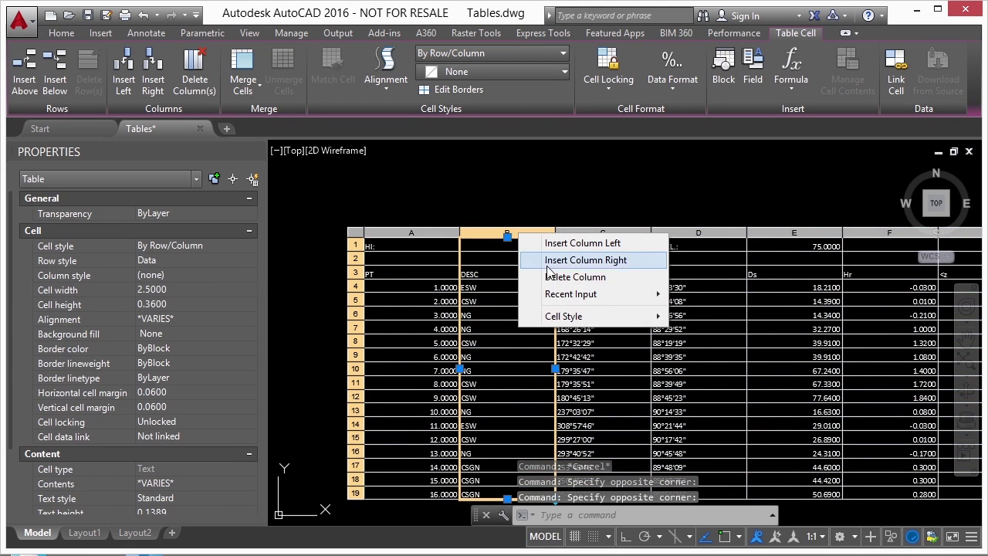
{"action": "left_click", "coordinate": [575, 277]}
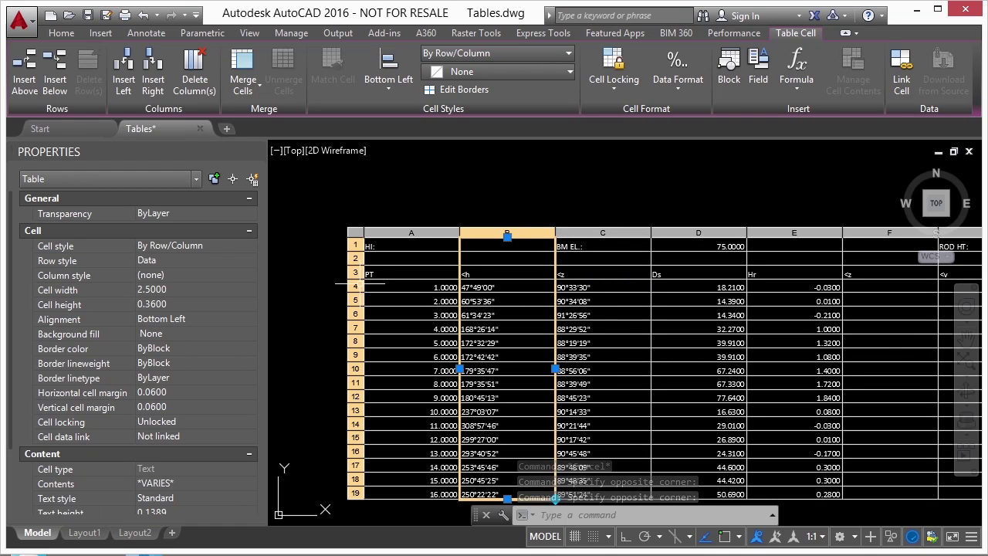
- Delete the empty row 2 from the table, leaving 18 rows of survey data
{"action": "left_click", "coordinate": [356, 260]}
{"action": "right_click", "coordinate": [357, 260]}
{"action": "left_click", "coordinate": [406, 304]}
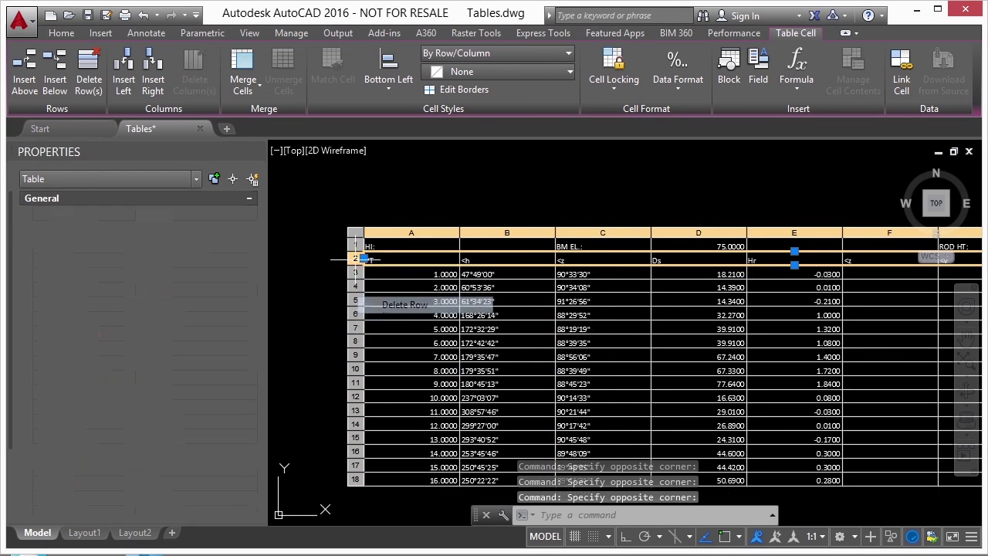
{"action": "key", "text": "Escape"}
{"action": "scroll", "coordinate": [545, 226], "scroll_direction": "down", "scroll_amount": 2}
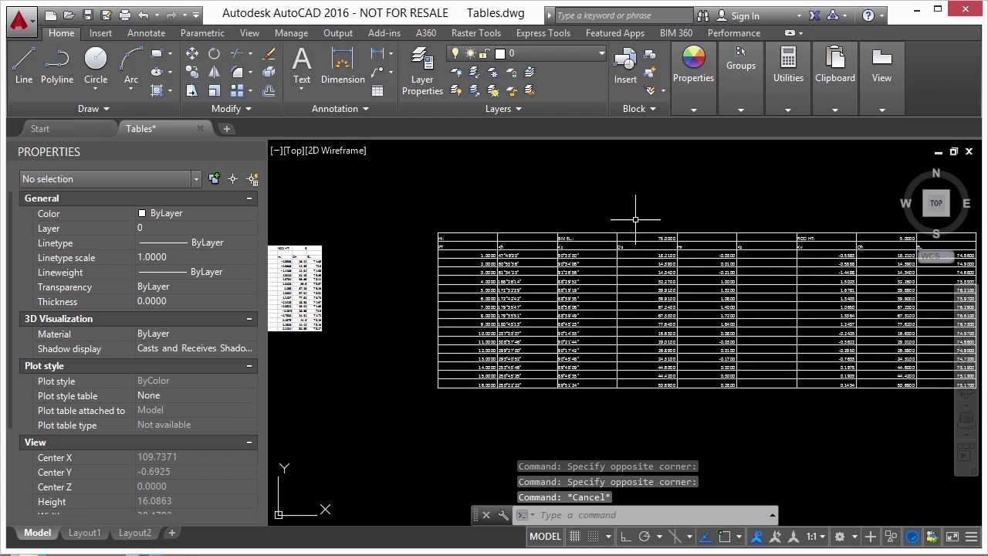
{"action": "scroll", "coordinate": [636, 218], "scroll_direction": "down", "scroll_amount": 2}
- Paste Special the Excel survey range as a Paste Link in AutoCAD Entities format
{"action": "scroll", "coordinate": [641, 205], "scroll_direction": "down", "scroll_amount": 2}
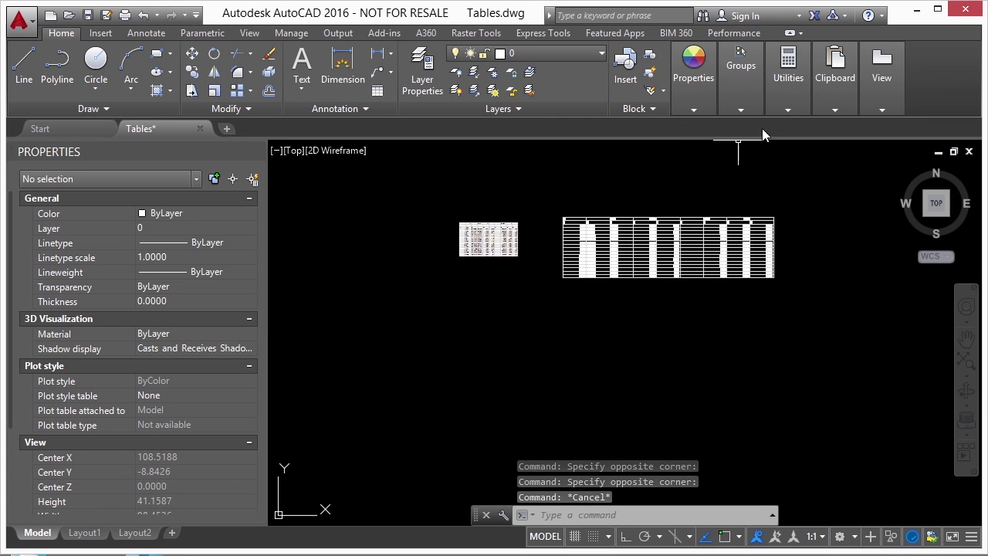
{"action": "mouse_move", "coordinate": [838, 105]}
{"action": "left_click", "coordinate": [832, 159]}
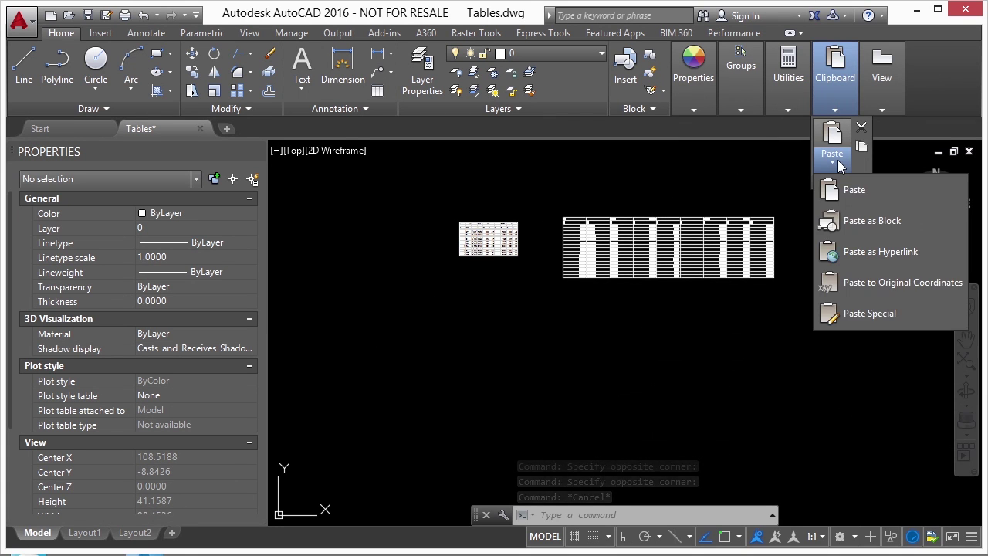
{"action": "left_click", "coordinate": [869, 313]}
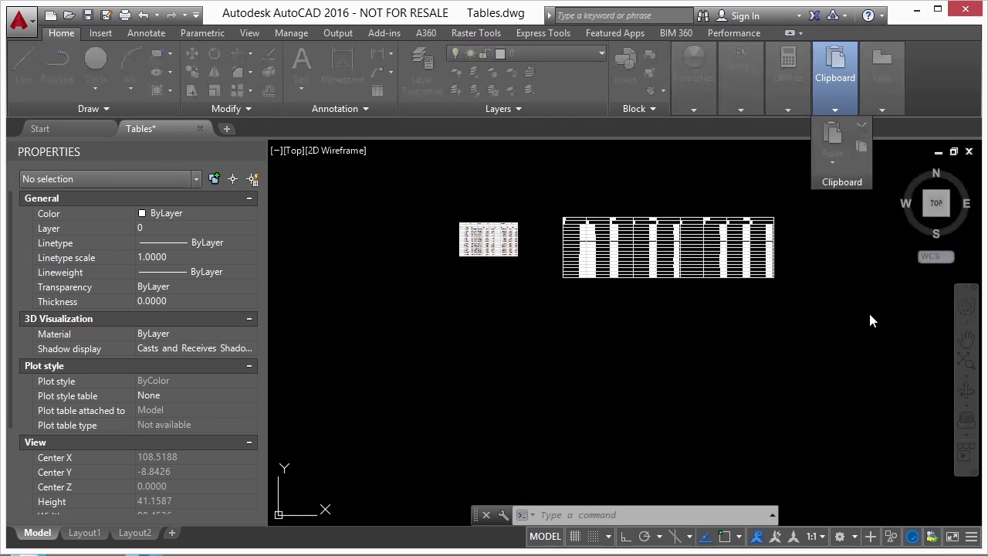
{"action": "left_click", "coordinate": [355, 287]}
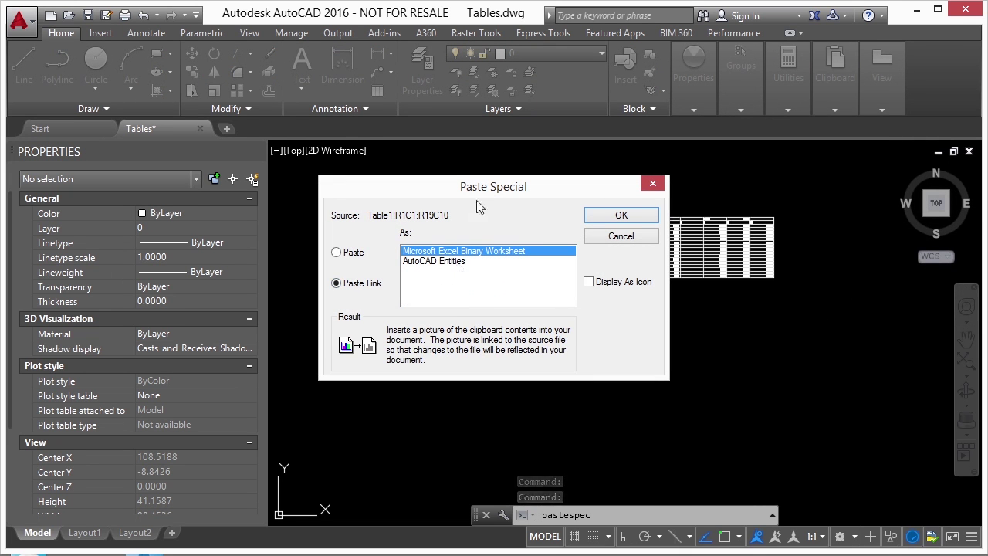
{"action": "left_click_drag", "start_coordinate": [494, 193], "coordinate": [645, 315]}
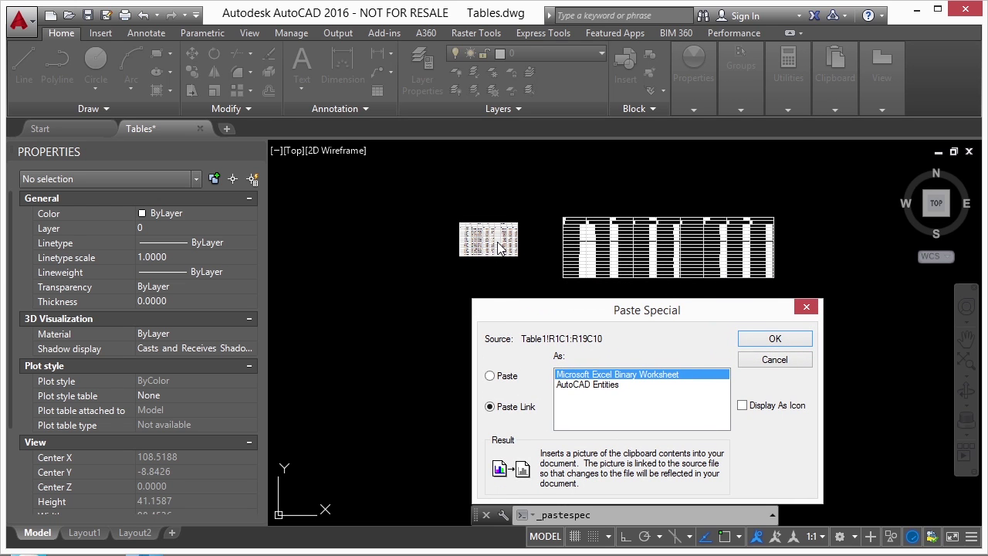
{"action": "left_click_drag", "start_coordinate": [645, 312], "coordinate": [589, 198]}
{"action": "left_click", "coordinate": [538, 271]}
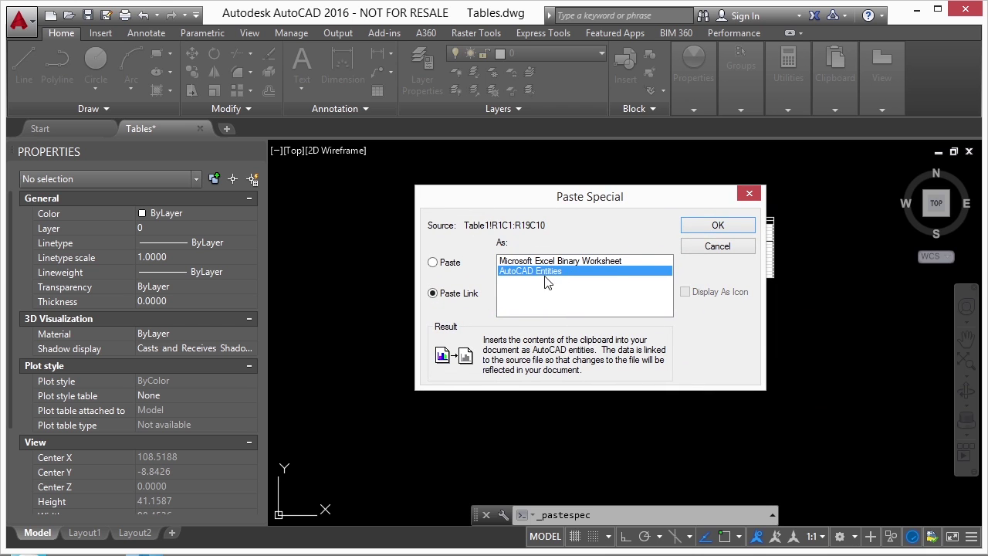
{"action": "left_click", "coordinate": [717, 225]}
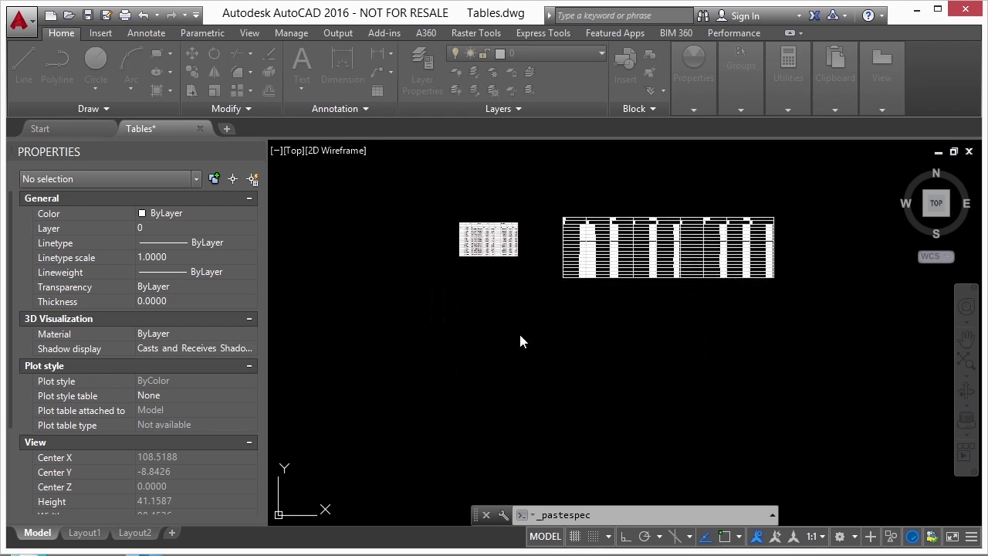
- Place the 19-row linked survey table below the other two copies, then zoom out to show all three
{"action": "scroll", "coordinate": [542, 333], "scroll_direction": "up", "scroll_amount": 5}
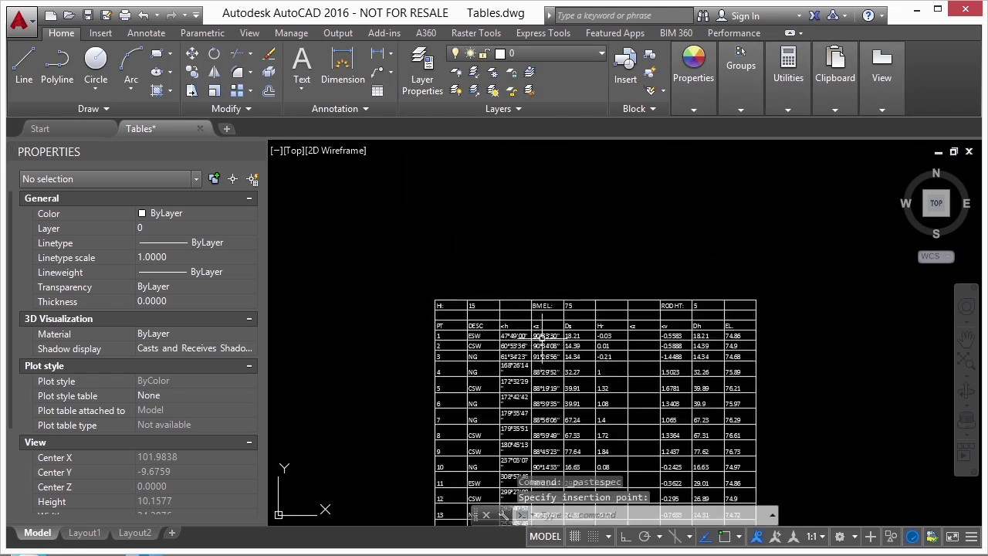
{"action": "scroll", "coordinate": [542, 334], "scroll_direction": "up", "scroll_amount": 3}
{"action": "left_click", "coordinate": [645, 386]}
{"action": "left_click", "coordinate": [441, 209]}
{"action": "scroll", "coordinate": [507, 286], "scroll_direction": "down", "scroll_amount": 5}
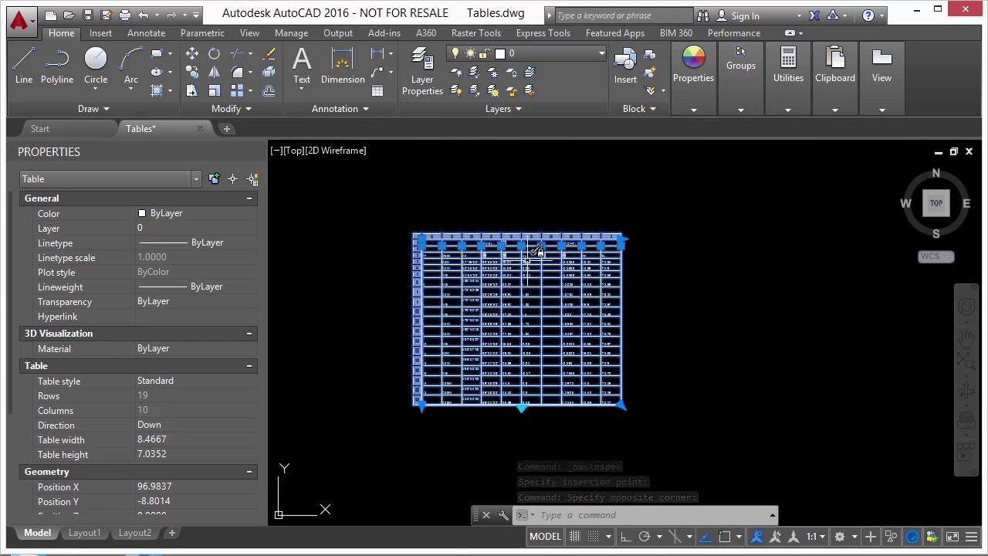
{"action": "key", "text": "Escape"}
{"action": "scroll", "coordinate": [467, 253], "scroll_direction": "up", "scroll_amount": 5}
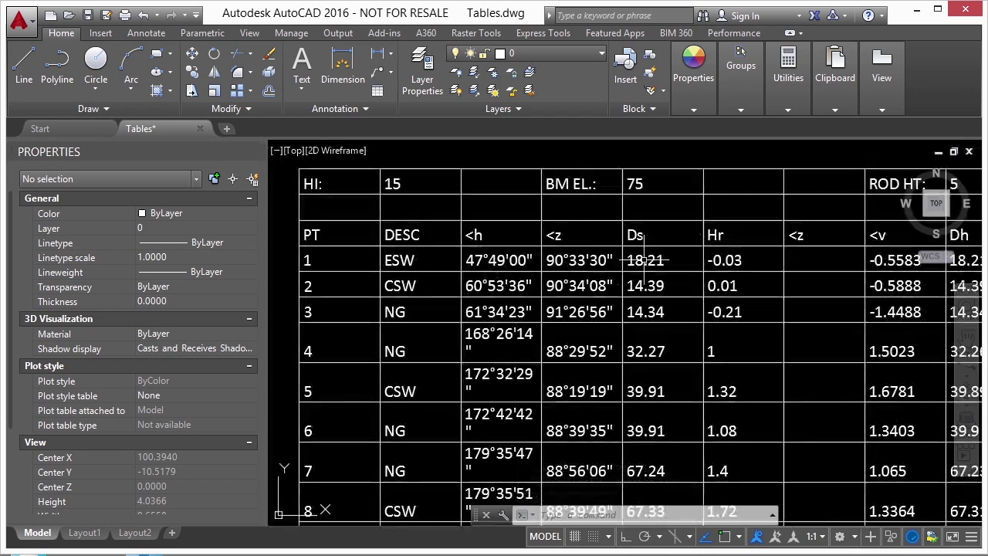
{"action": "scroll", "coordinate": [548, 274], "scroll_direction": "down", "scroll_amount": 8}
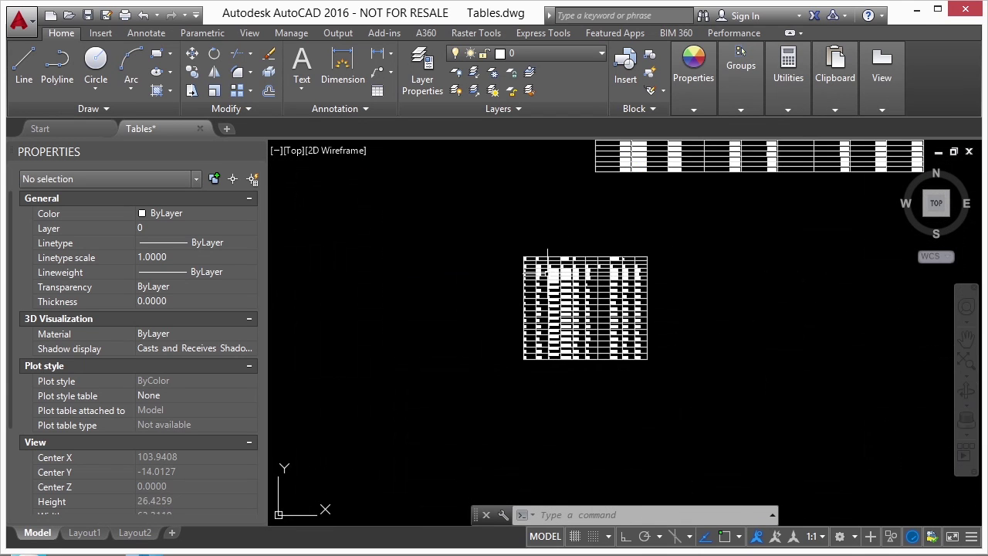
{"action": "scroll", "coordinate": [764, 278], "scroll_direction": "down", "scroll_amount": 3}
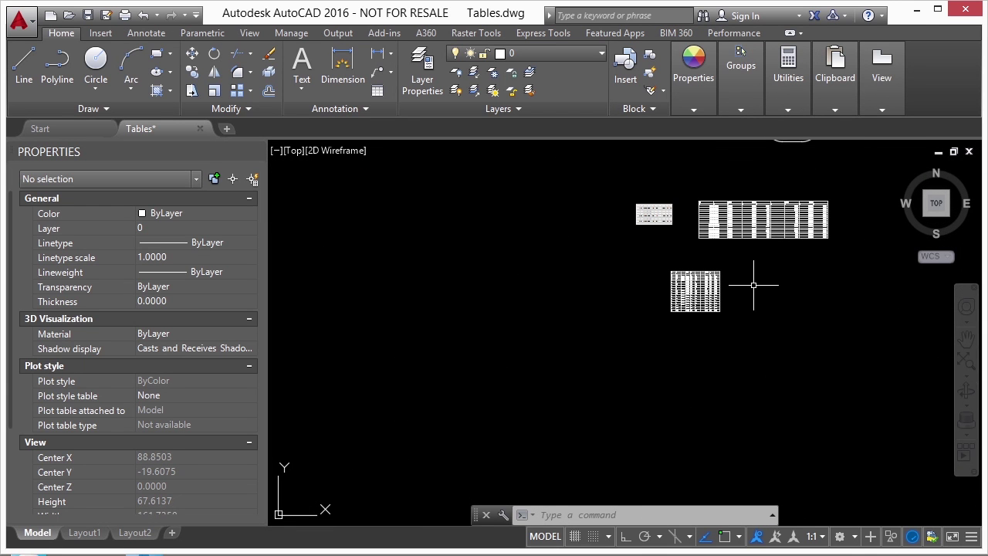